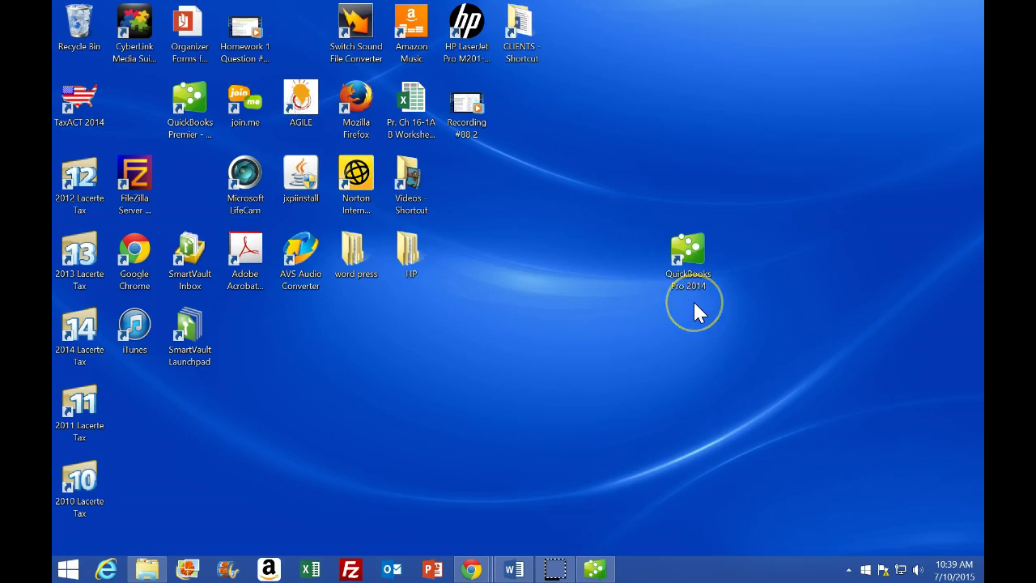
# Launch QuickBooks Pro 2014 from its desktop shortcut and bring its No Company Open window forward.
pyautogui.click(694, 266)
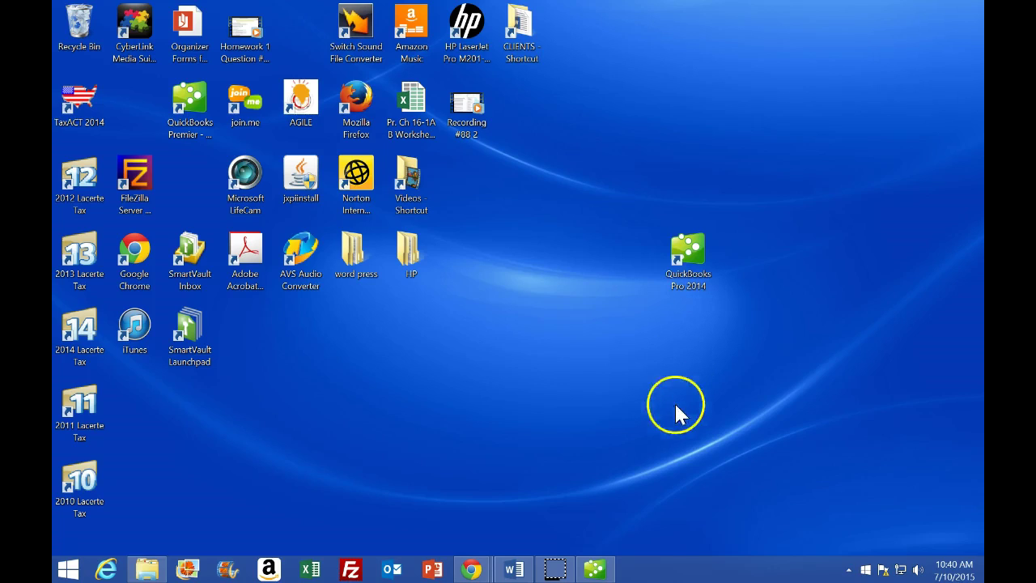
pyautogui.click(595, 570)
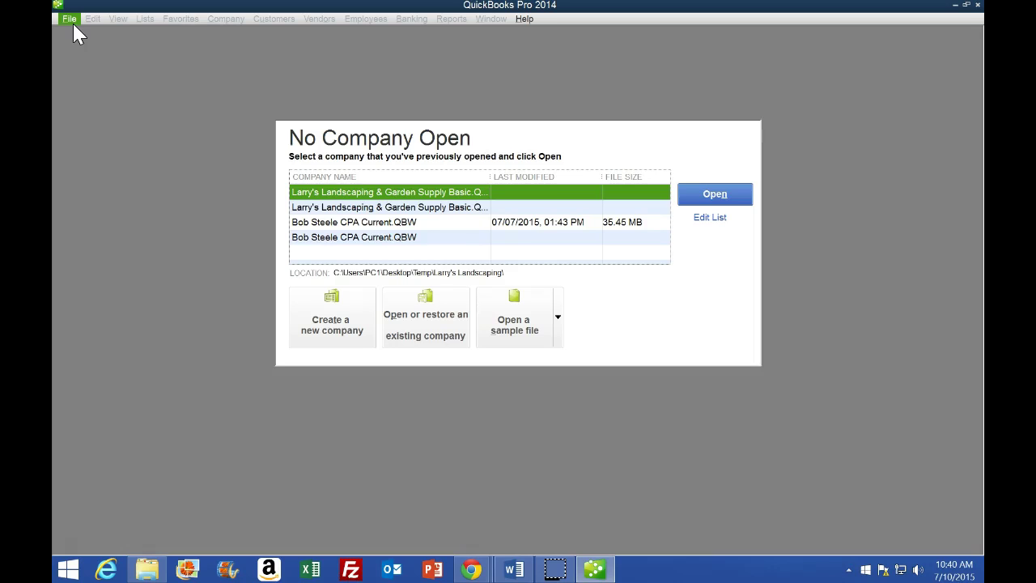
# Switch to the Charter College Week 1 Data Files page in Chrome.
pyautogui.click(69, 551)
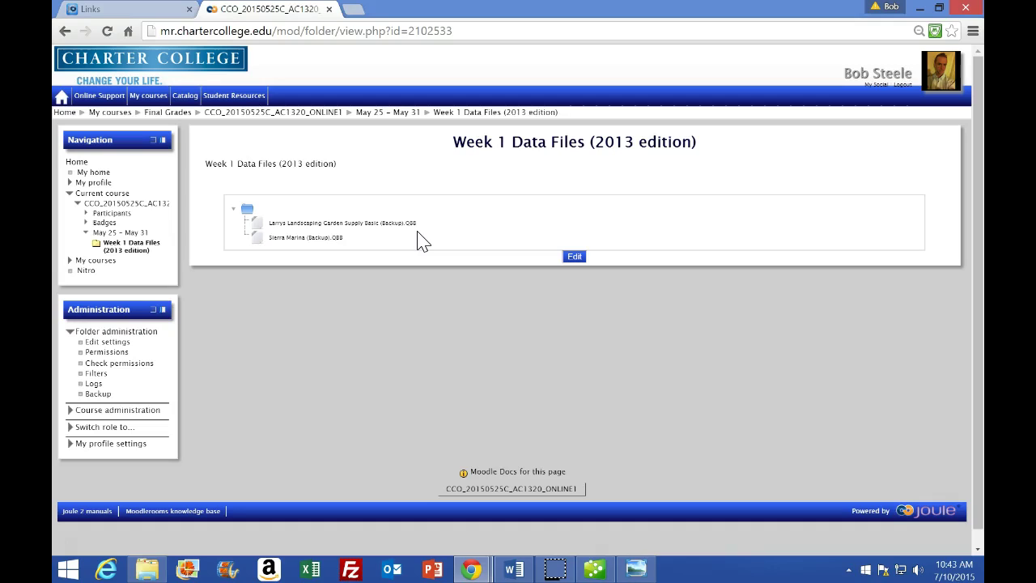
# Download Larrys Landscaping Garden Supply Basic (Backup).QBB and view Chrome's full downloads list.
pyautogui.click(366, 233)
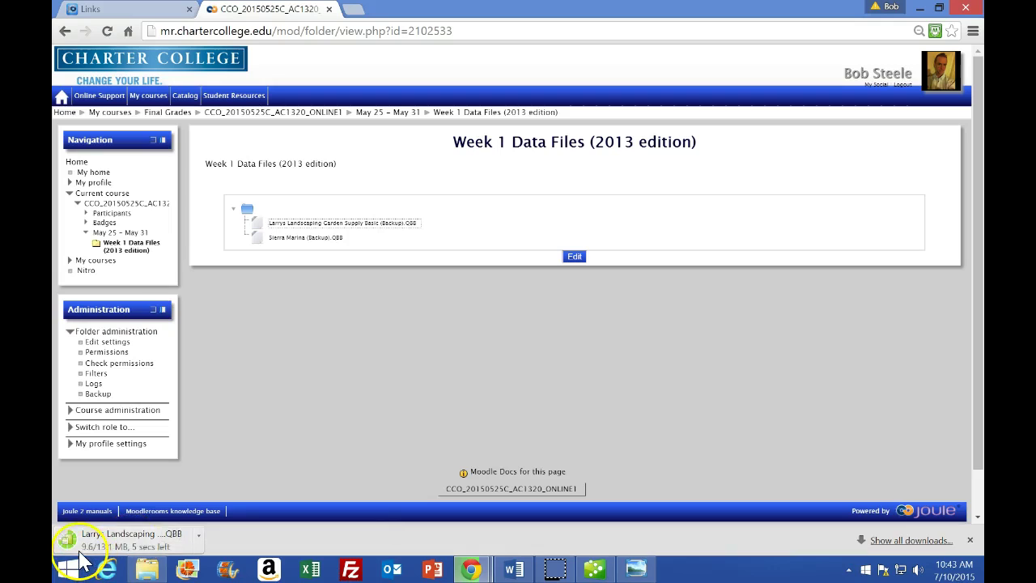
pyautogui.click(140, 553)
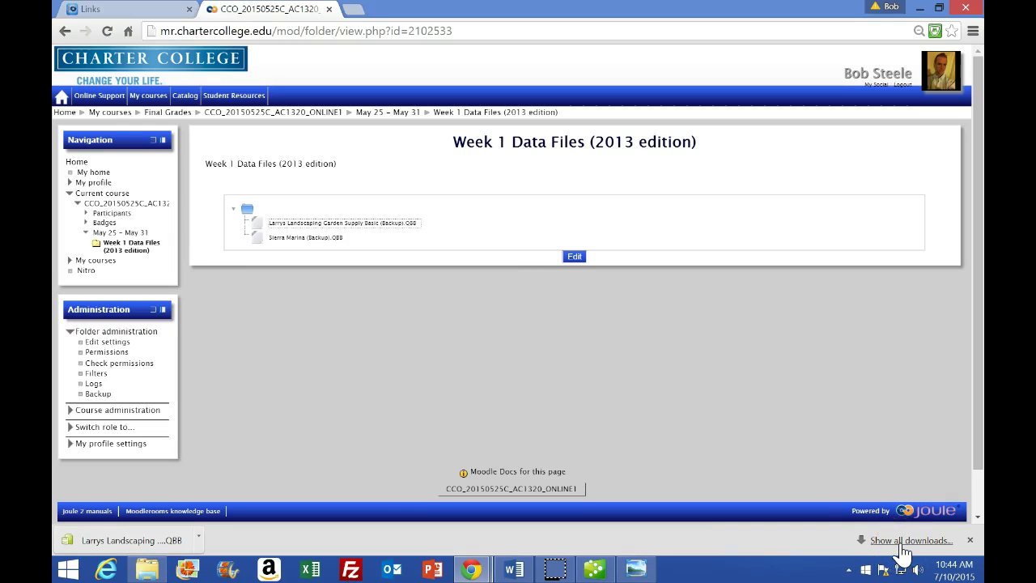
pyautogui.click(904, 544)
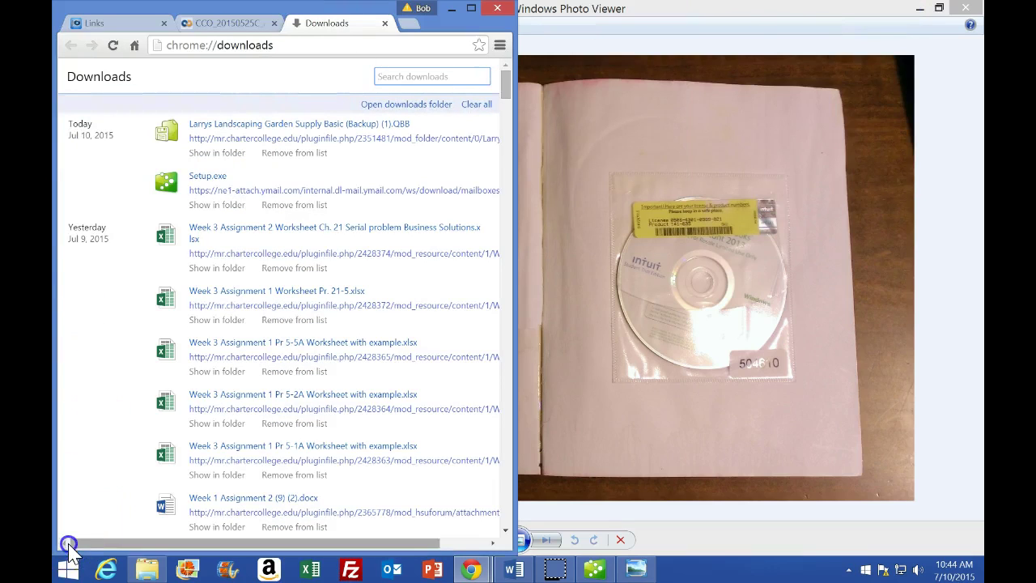
# Create a folder named QuickBooks on the desktop and open it.
pyautogui.click(636, 569)
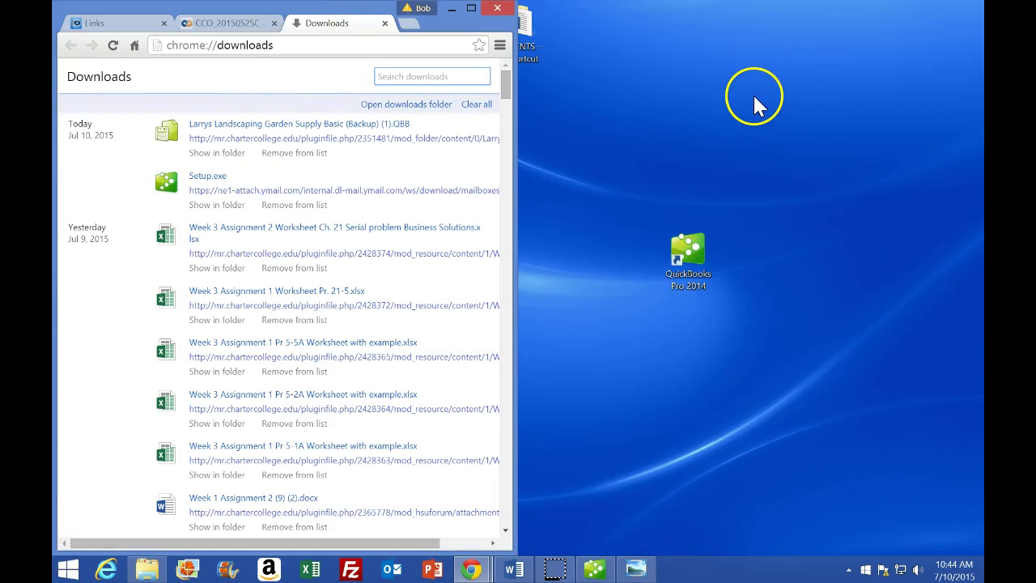
pyautogui.click(755, 93)
pyautogui.rightClick(755, 93)
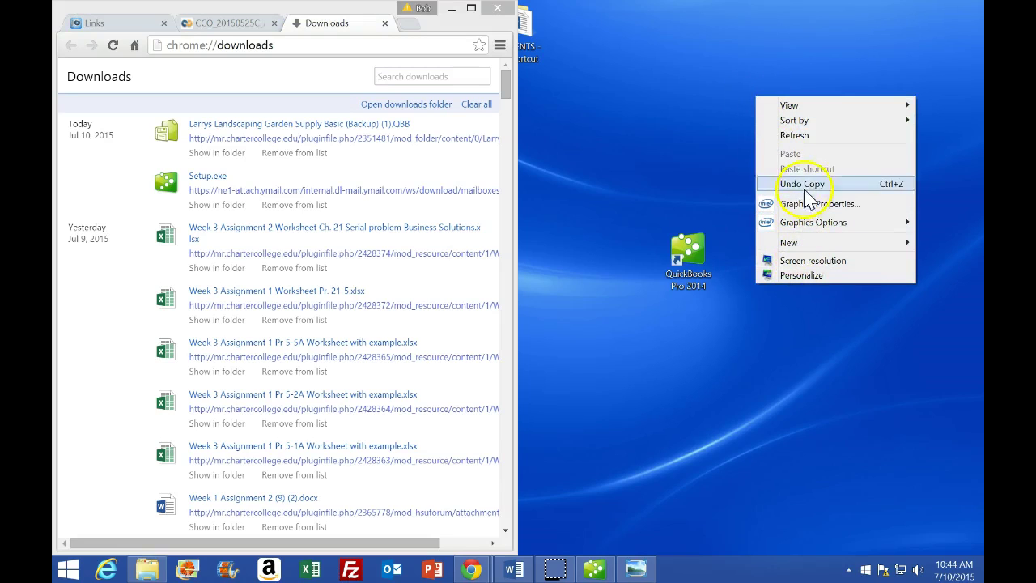
pyautogui.moveTo(800, 245)
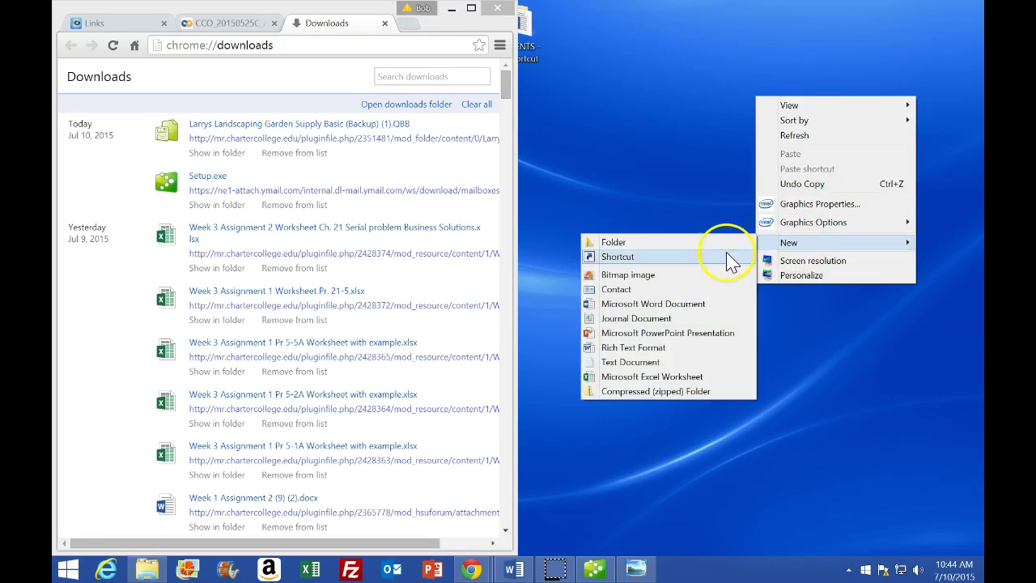
pyautogui.click(719, 245)
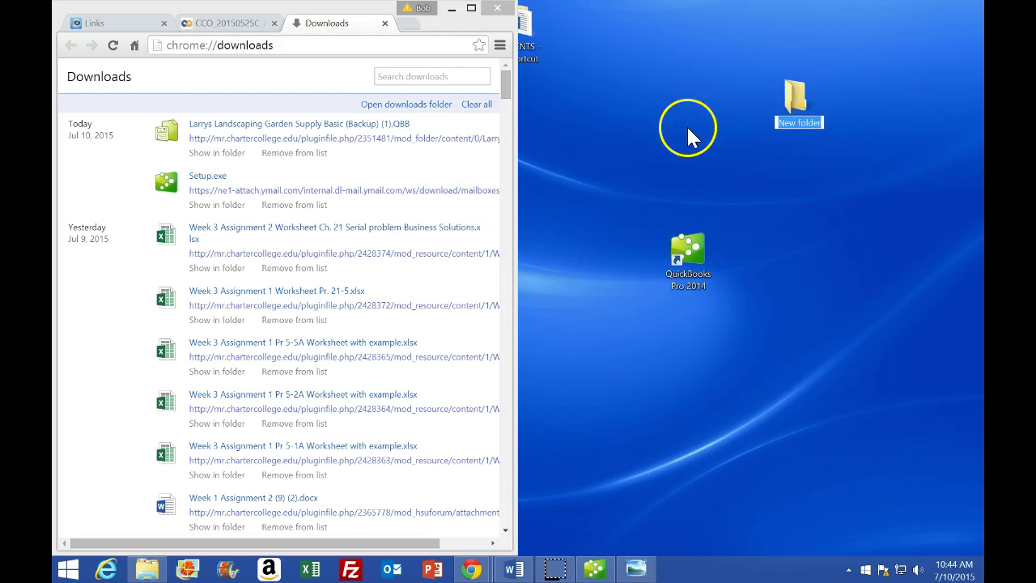
pyautogui.write('QuickBooks')
pyautogui.click(775, 134)
pyautogui.doubleClick(816, 100)
# Inside QuickBooks, add two subfolders named Backup Files and Data Files.
pyautogui.rightClick(142, 149)
pyautogui.moveTo(267, 312)
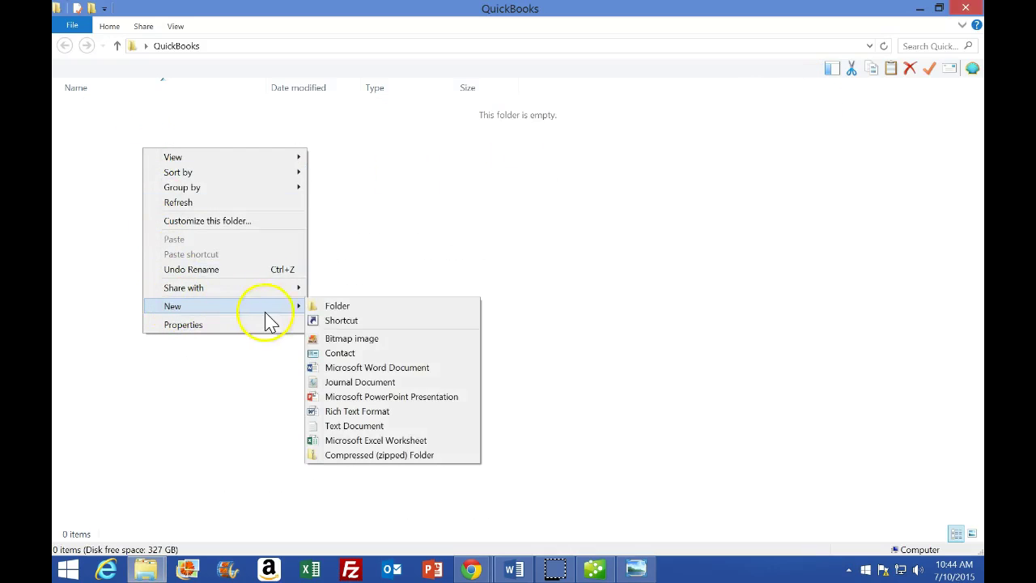
pyautogui.click(336, 305)
pyautogui.write('Backup Files')
pyautogui.click(145, 178)
pyautogui.rightClick(149, 175)
pyautogui.moveTo(212, 333)
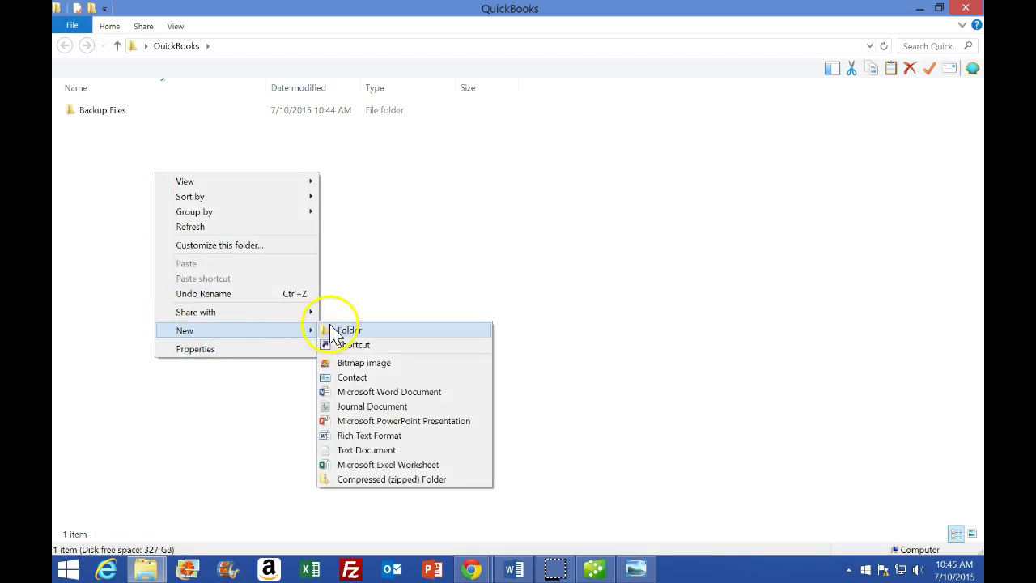
pyautogui.click(344, 330)
pyautogui.write('Da')
pyautogui.press('BackSpace')
pyautogui.press('BackSpace')
pyautogui.write('Data Files')
pyautogui.click(99, 199)
# Snap the QuickBooks folder beside Chrome's downloads and copy the backup QBB into Backup Files.
pyautogui.moveTo(338, 32); pyautogui.dragTo(1019, 43)
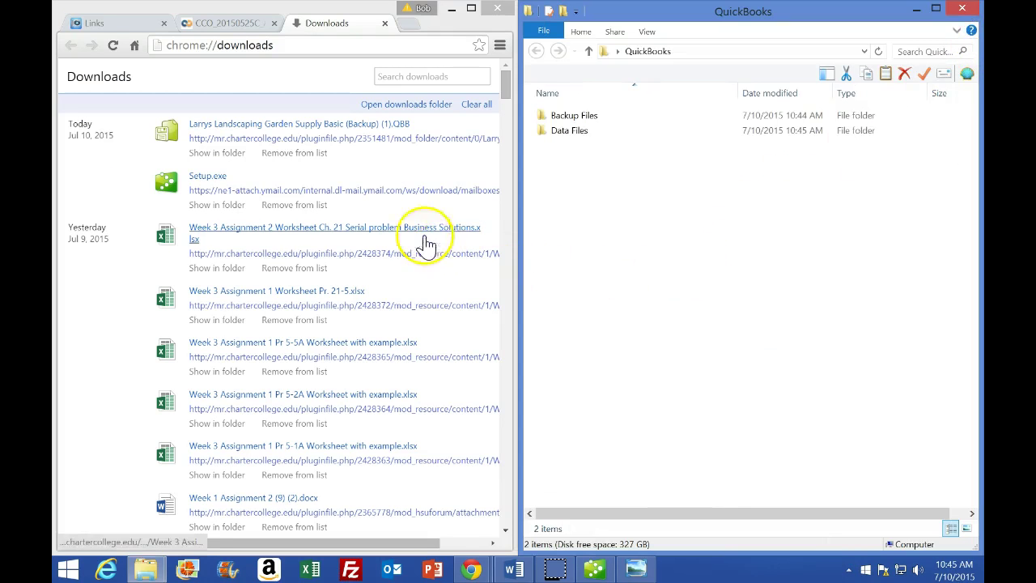
pyautogui.moveTo(174, 140); pyautogui.dragTo(590, 120)
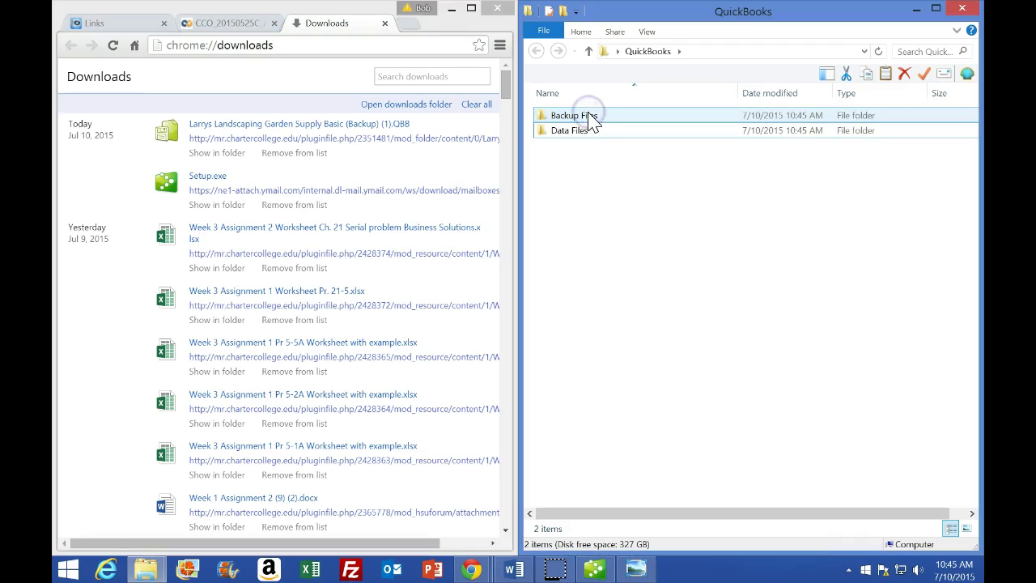
pyautogui.doubleClick(588, 118)
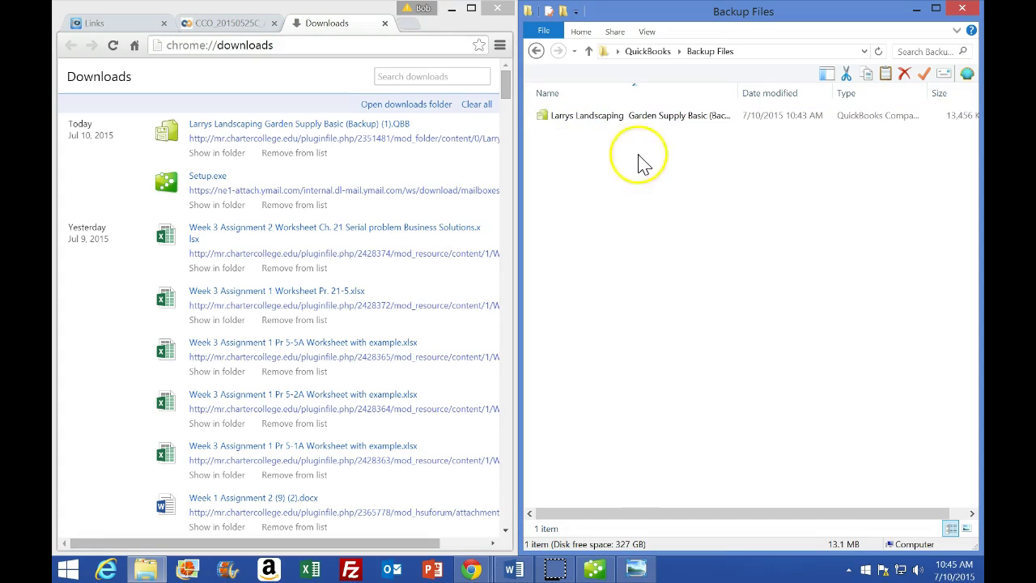
# Reopen the desktop QuickBooks folder and its Backup Files folder to check the backup.
pyautogui.press('super+Home')
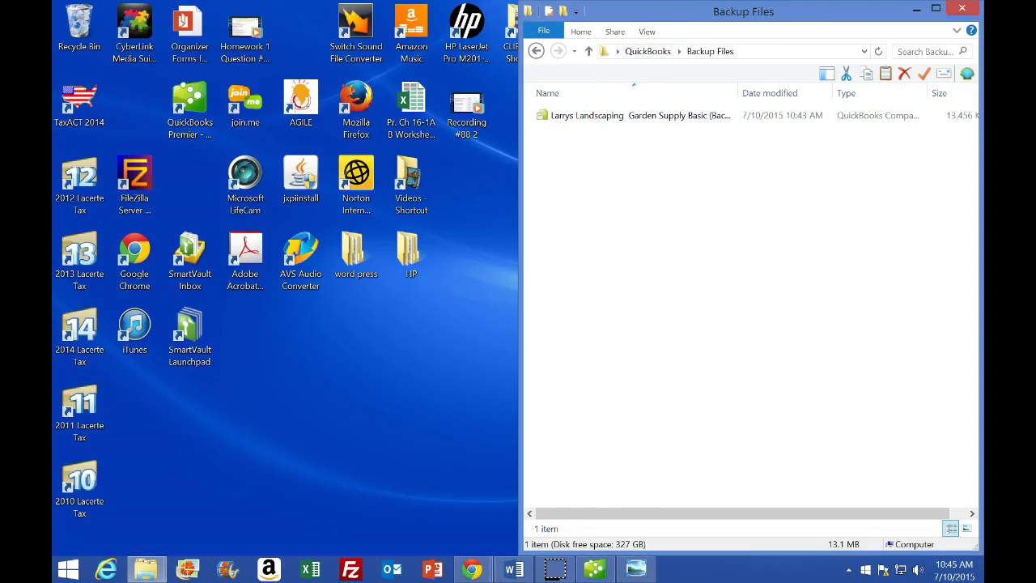
pyautogui.click(967, 11)
pyautogui.doubleClick(790, 101)
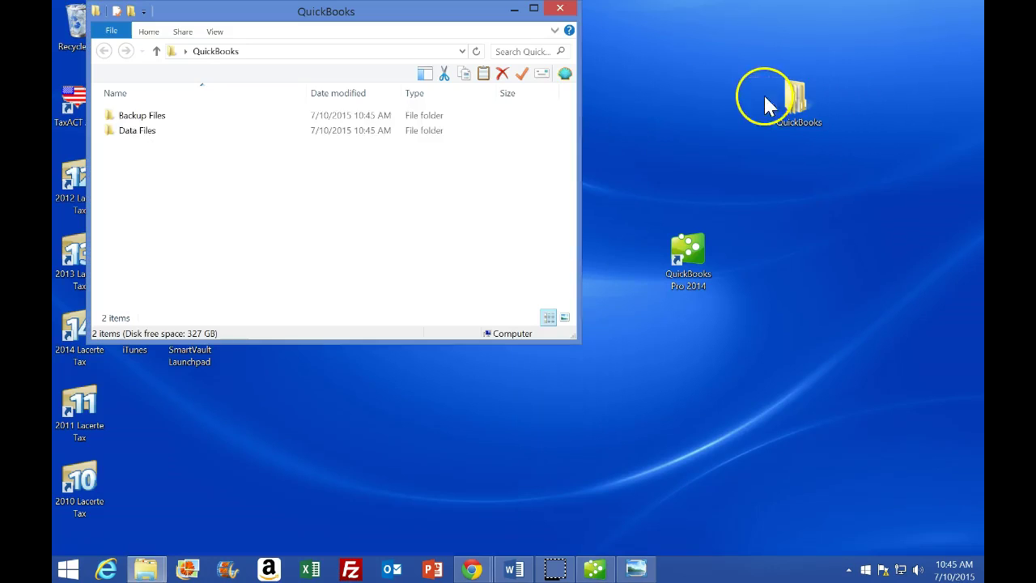
pyautogui.doubleClick(161, 121)
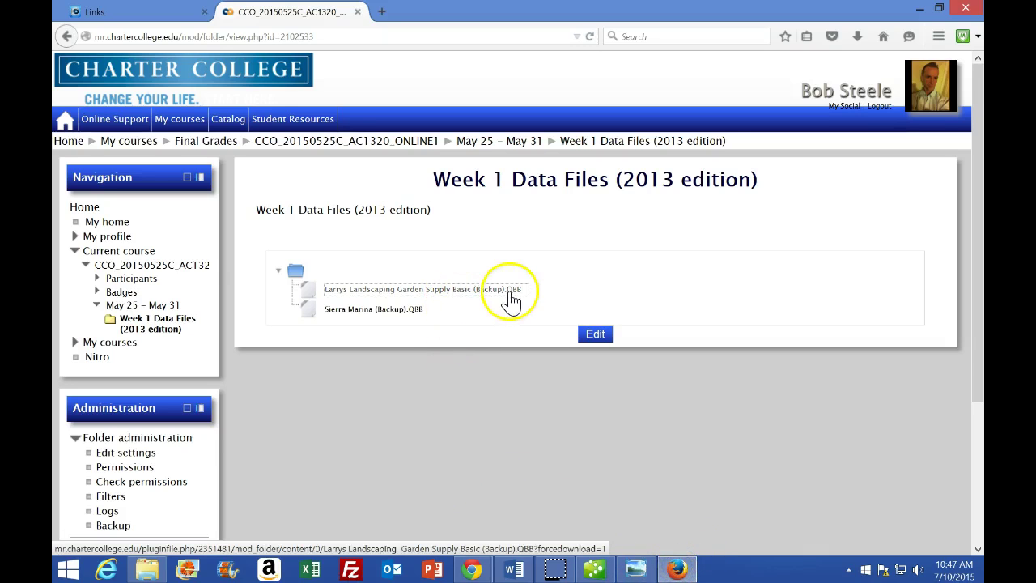
# In Firefox, save the Larrys Landscaping backup QBB and show it in the Downloads folder.
pyautogui.click(475, 293)
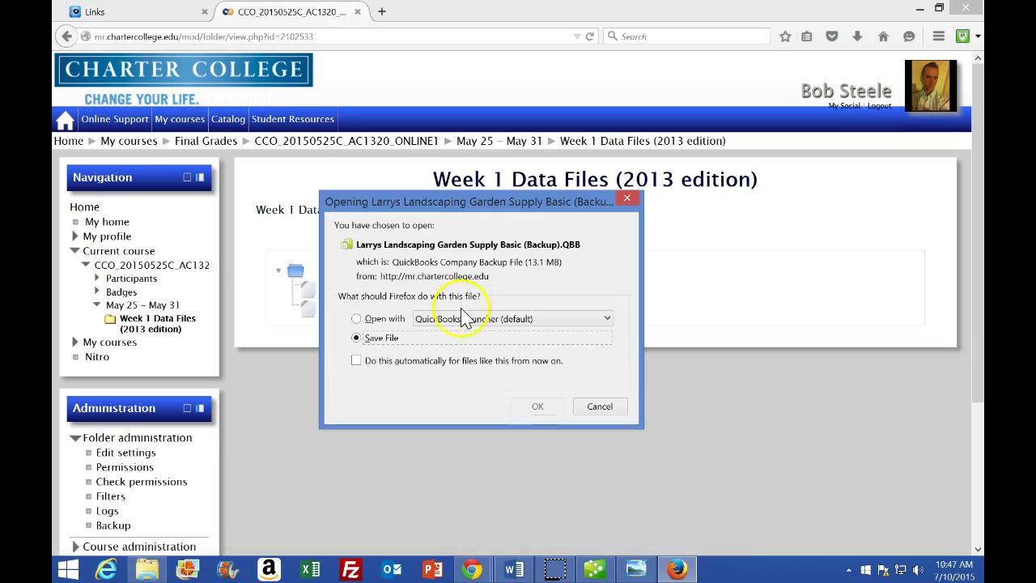
pyautogui.click(359, 319)
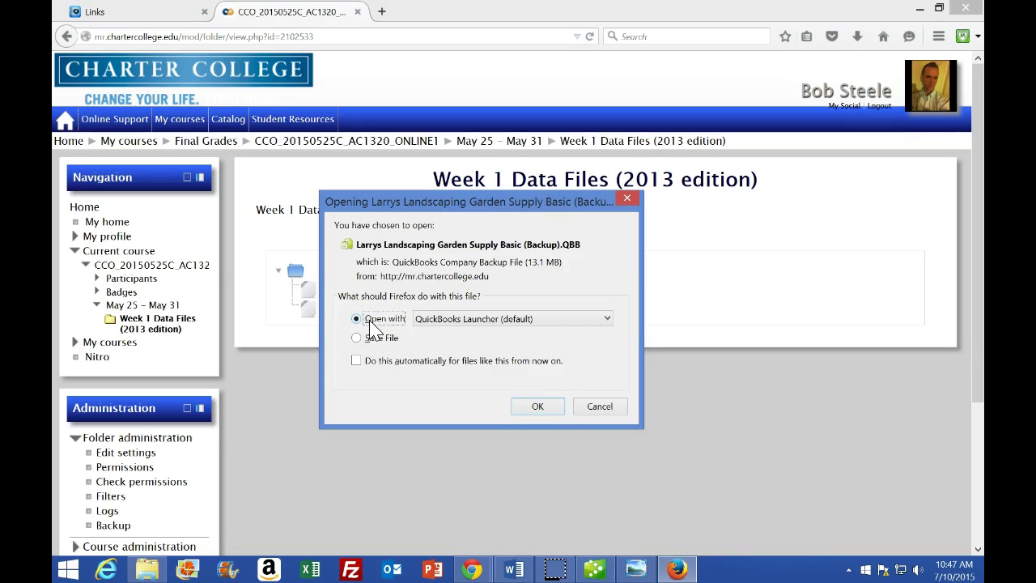
pyautogui.click(364, 338)
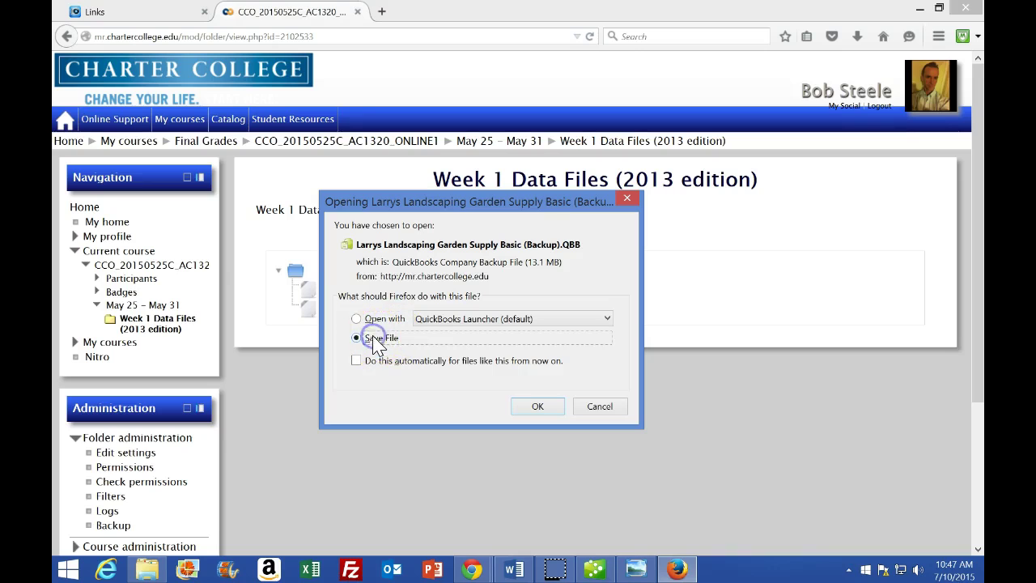
pyautogui.click(538, 406)
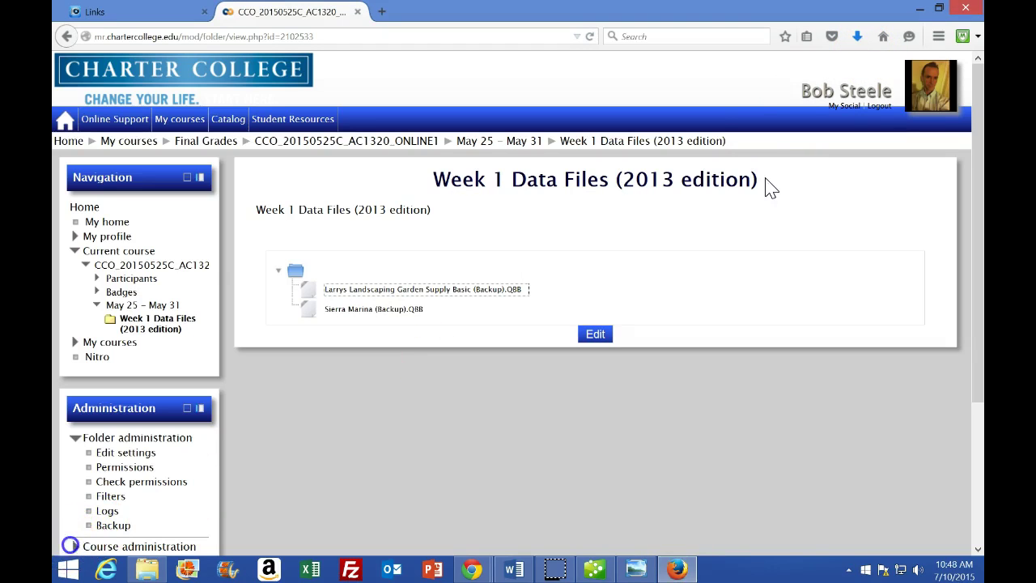
pyautogui.click(858, 37)
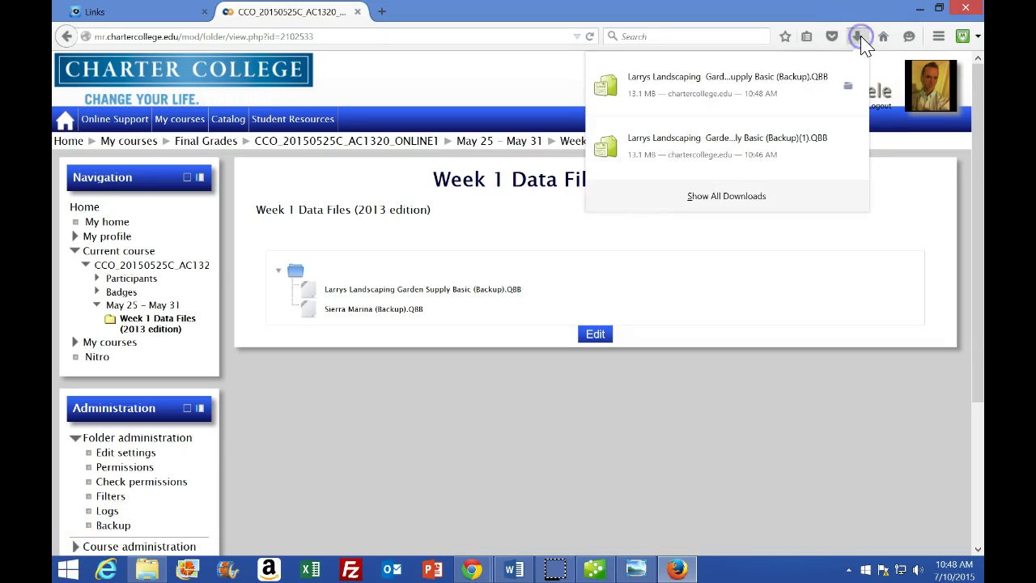
pyautogui.click(849, 86)
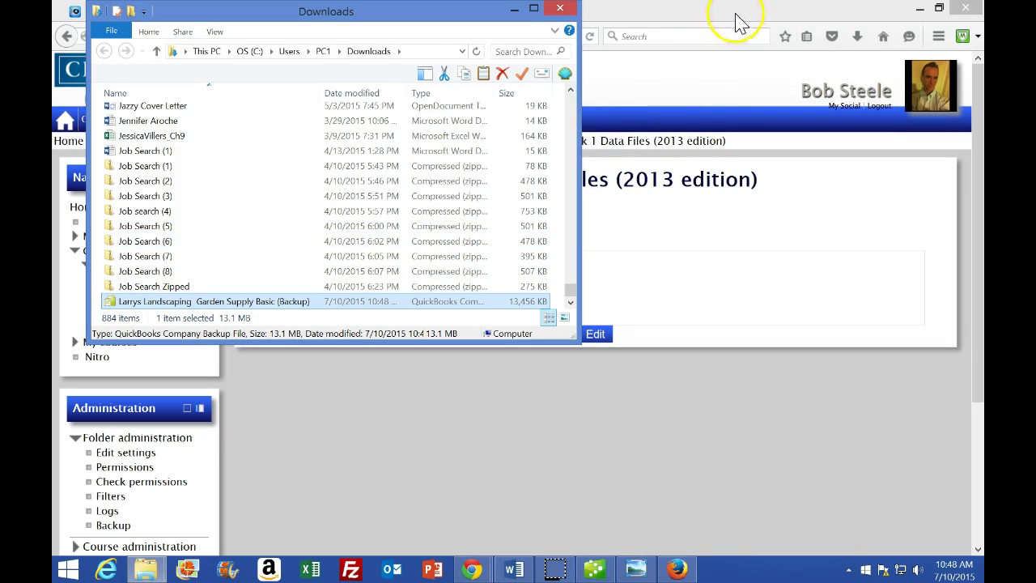
# Minimize Firefox, snap the desktop QuickBooks folder right, and switch to the course page in Internet Explorer.
pyautogui.click(919, 9)
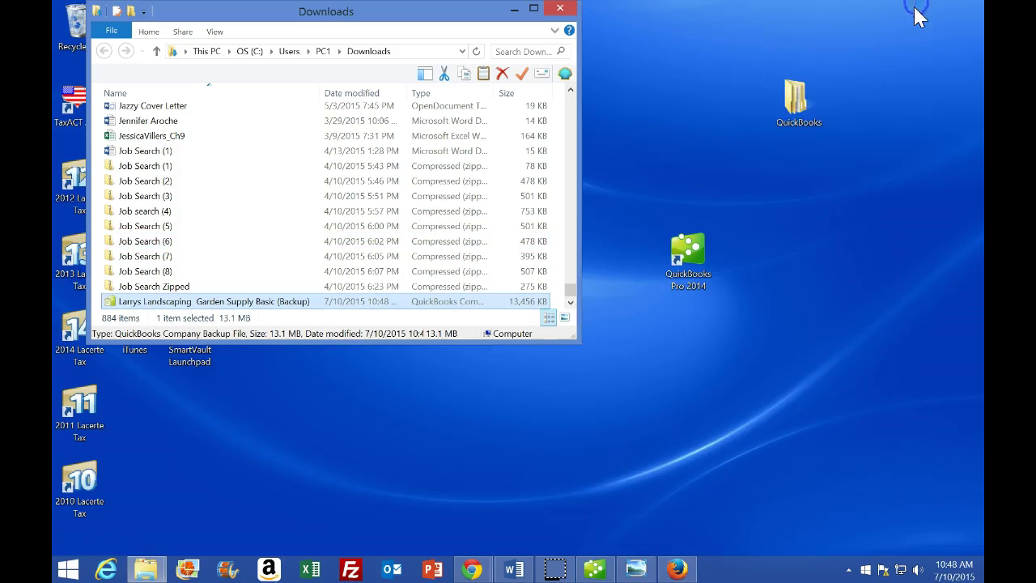
pyautogui.doubleClick(796, 90)
pyautogui.moveTo(352, 16); pyautogui.dragTo(983, 73)
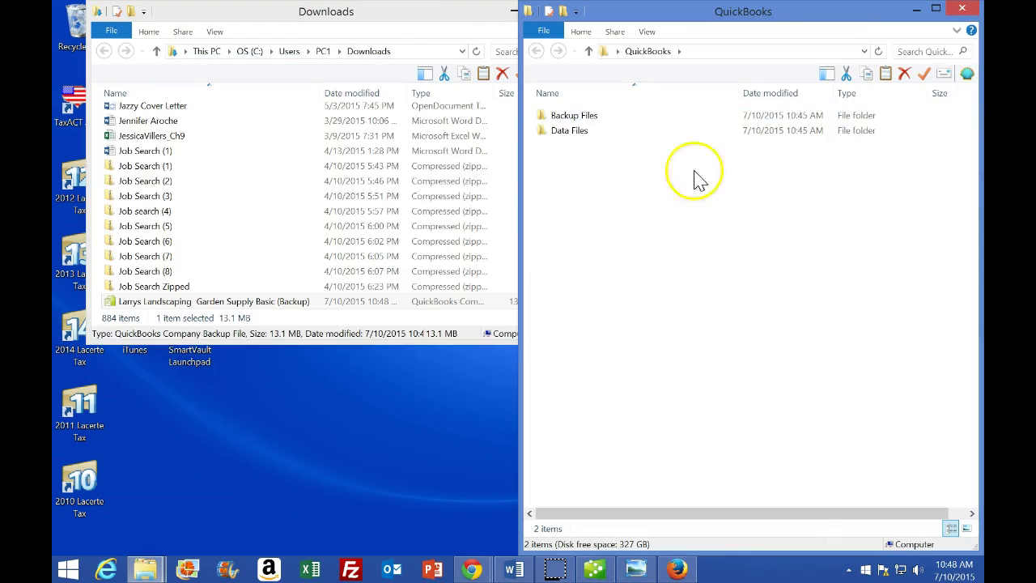
pyautogui.click(674, 569)
pyautogui.click(105, 569)
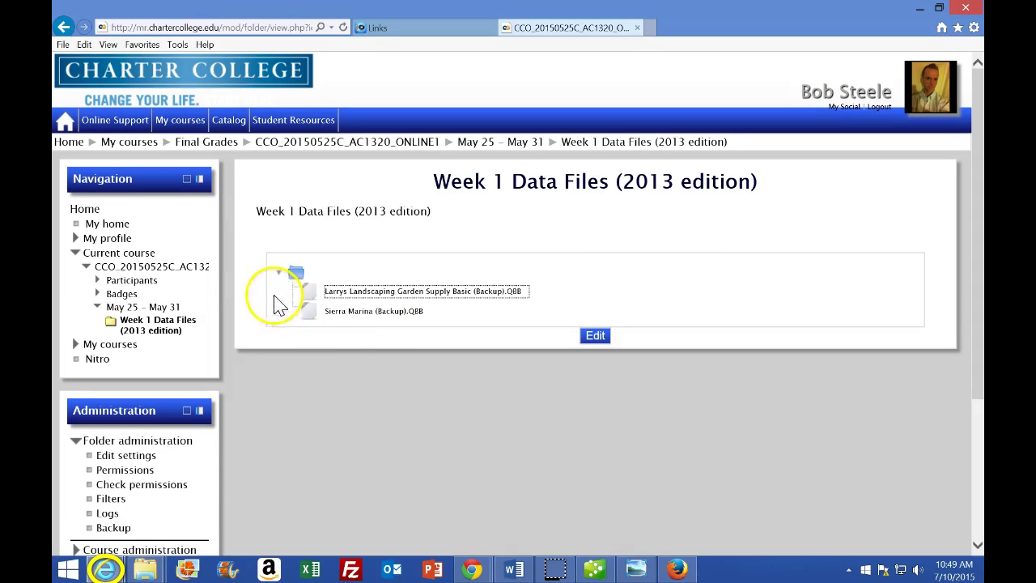
# Save the Larrys Landscaping backup from Internet Explorer into Desktop > QuickBooks > Backup Files.
pyautogui.click(348, 291)
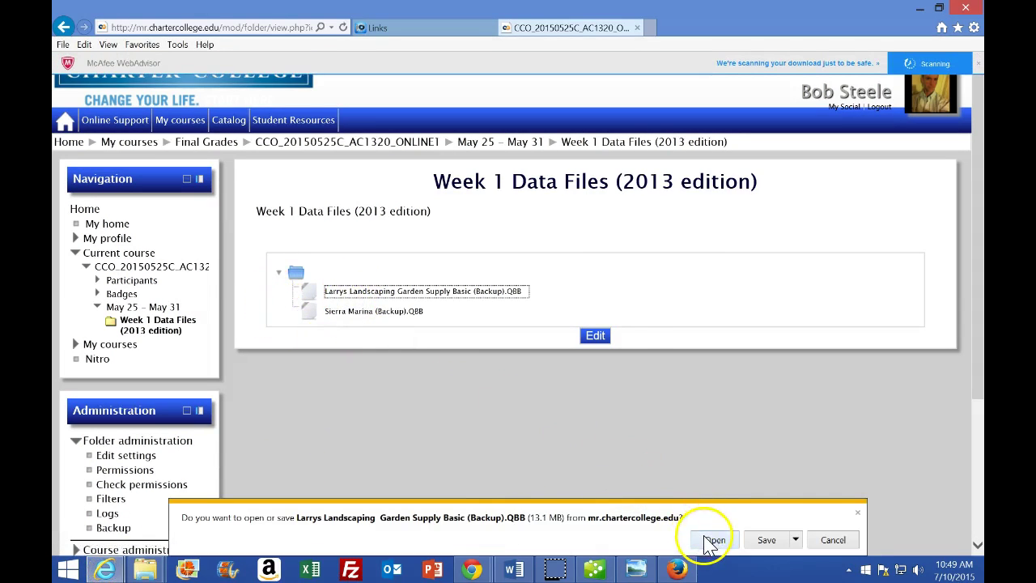
pyautogui.click(797, 544)
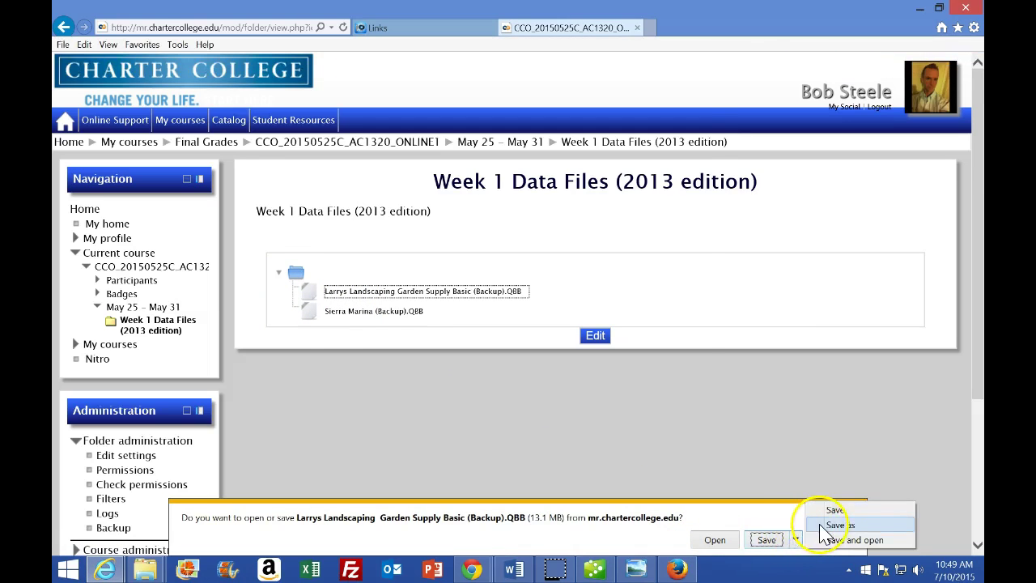
pyautogui.click(827, 526)
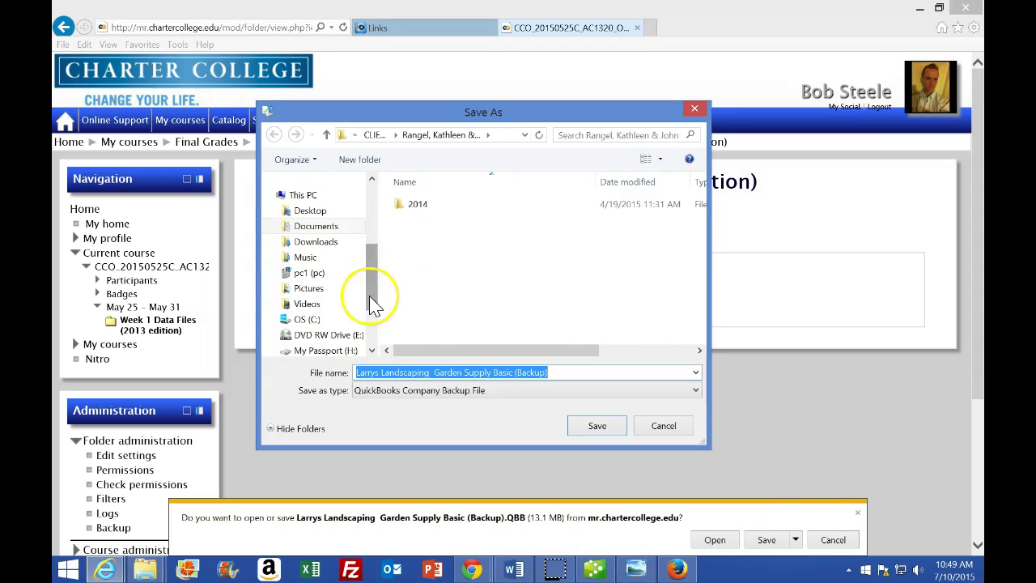
pyautogui.moveTo(370, 296); pyautogui.dragTo(378, 220)
pyautogui.click(330, 201)
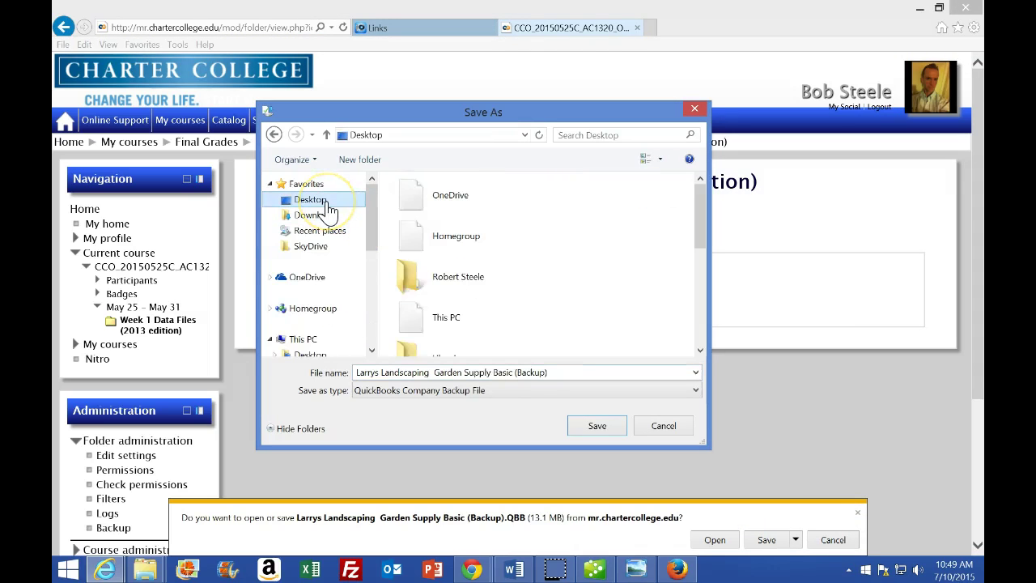
pyautogui.moveTo(701, 232); pyautogui.dragTo(701, 317)
pyautogui.doubleClick(421, 212)
pyautogui.doubleClick(421, 205)
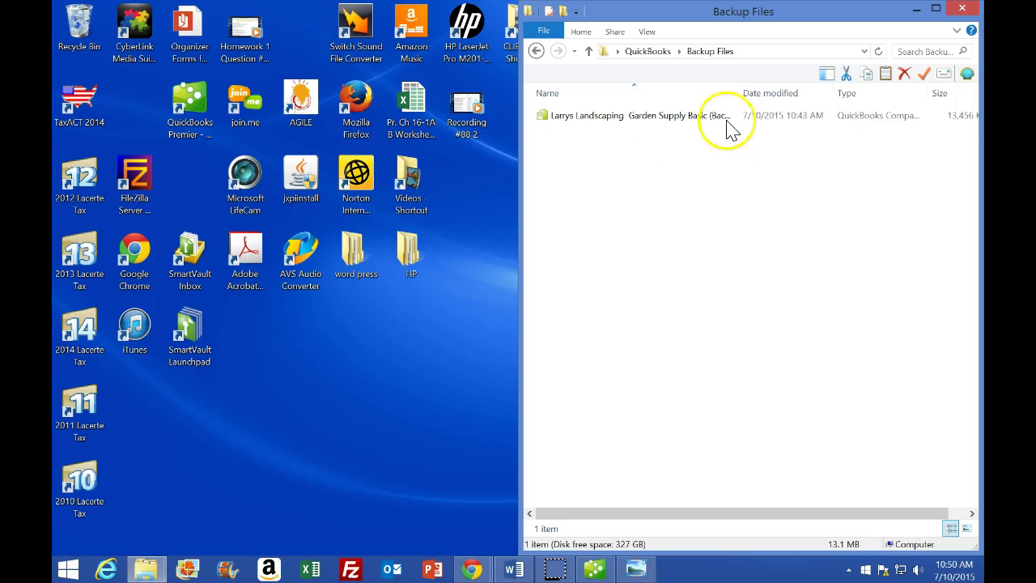
# Widen the Name column to show the full backup name, open the Student Data Files disc, then return to QuickBooks.
pyautogui.moveTo(737, 89); pyautogui.dragTo(769, 92)
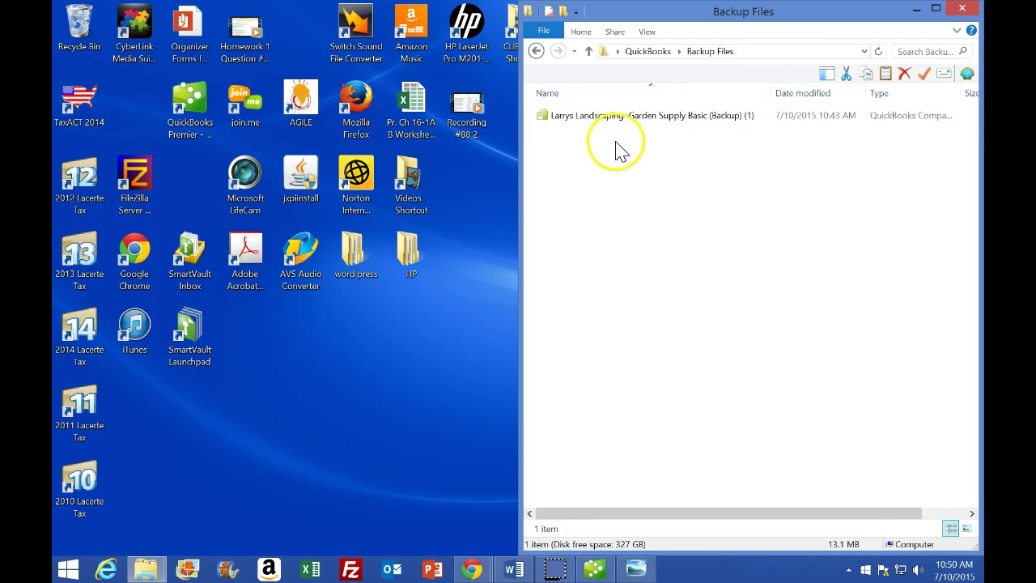
pyautogui.click(729, 128)
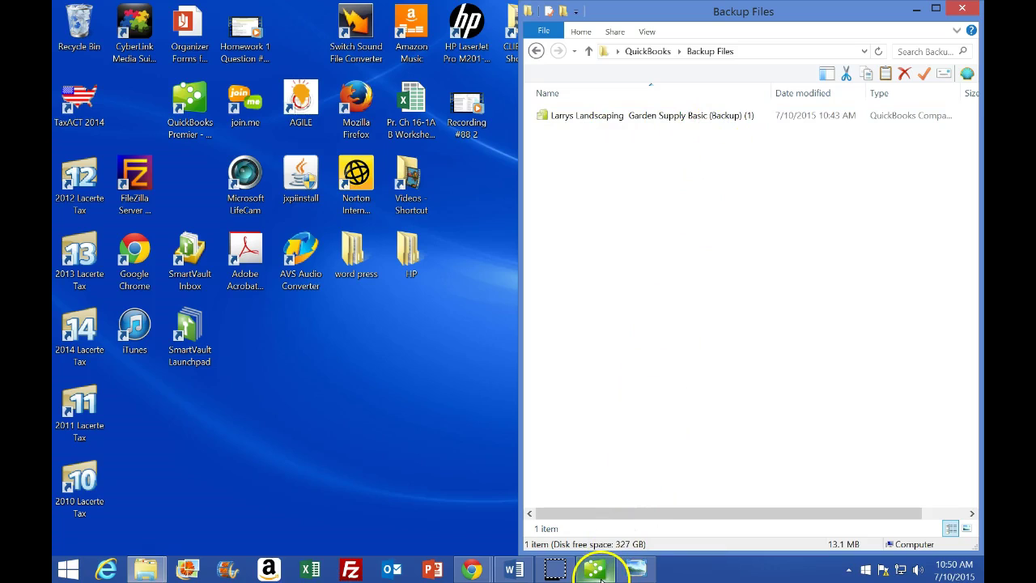
pyautogui.moveTo(603, 576)
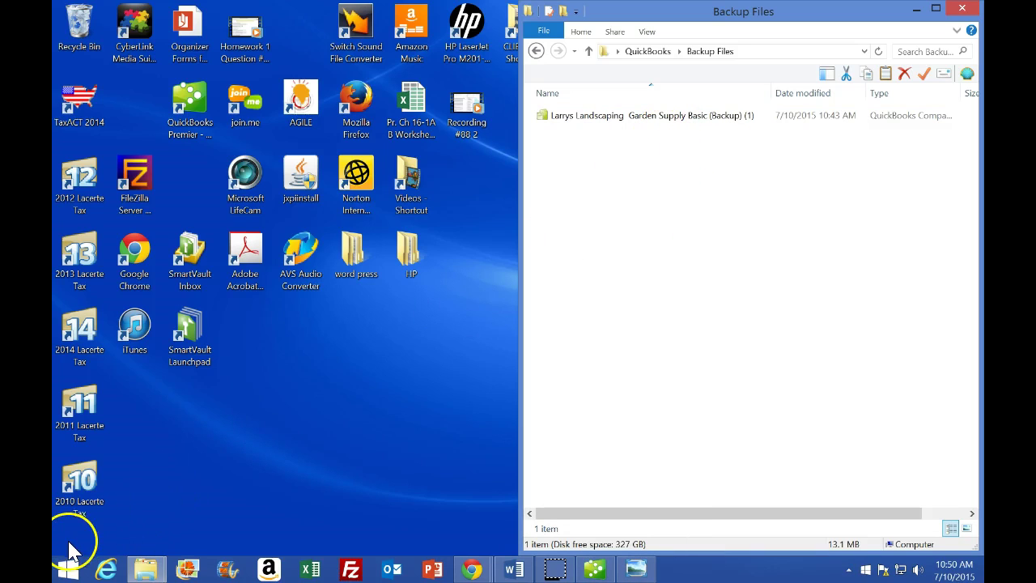
pyautogui.click(146, 570)
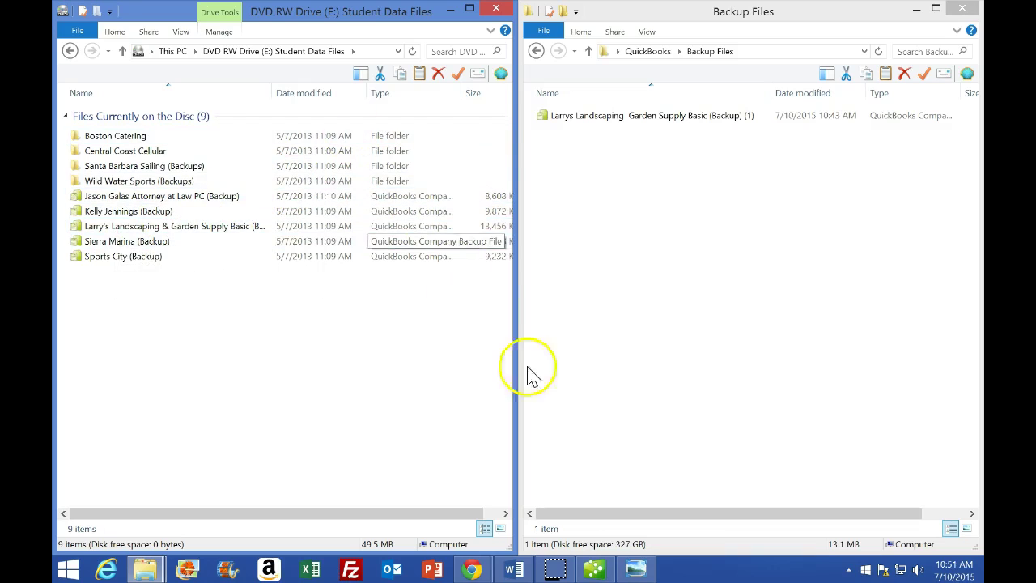
pyautogui.click(599, 571)
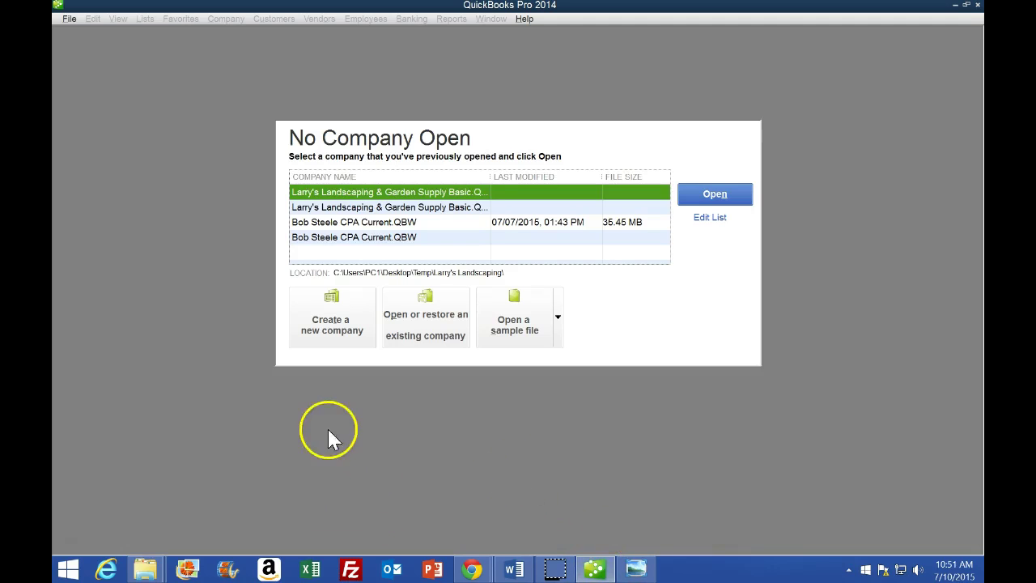
# Open QuickBooks' File menu to reach the company file commands.
pyautogui.click(70, 19)
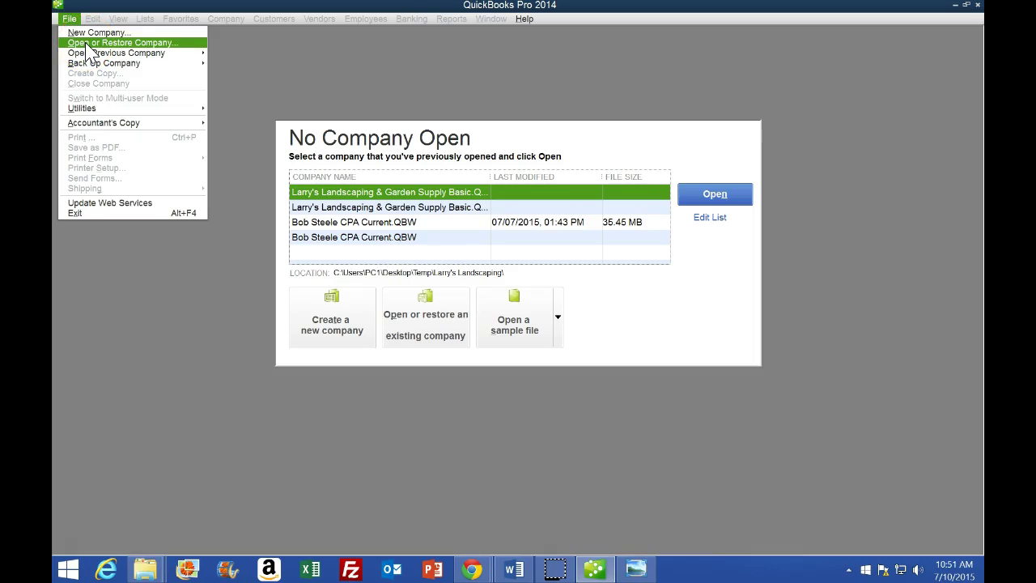
# Start Open or Restore Company and choose to restore a local backup copy.
pyautogui.click(87, 43)
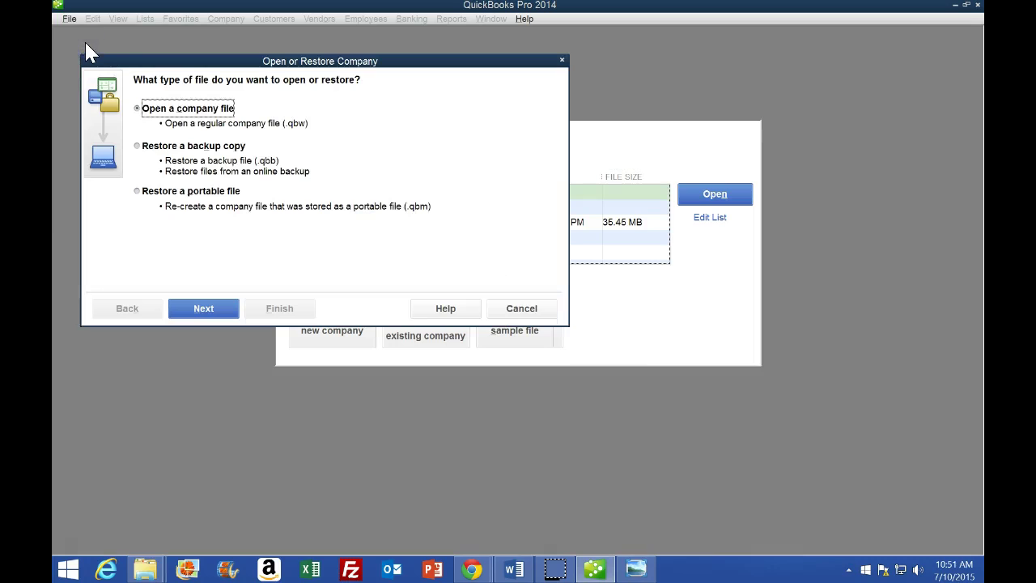
pyautogui.click(138, 147)
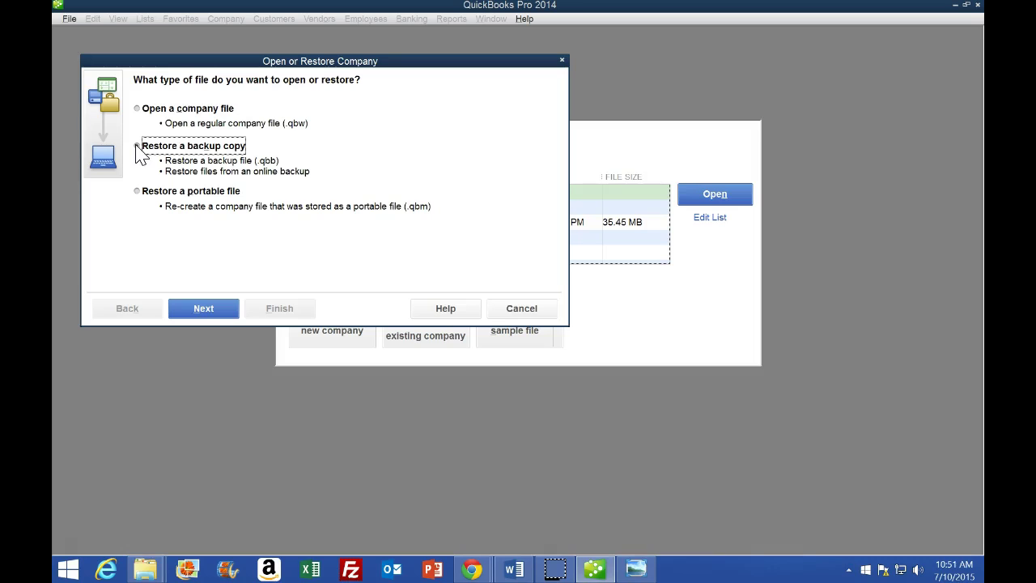
pyautogui.click(203, 308)
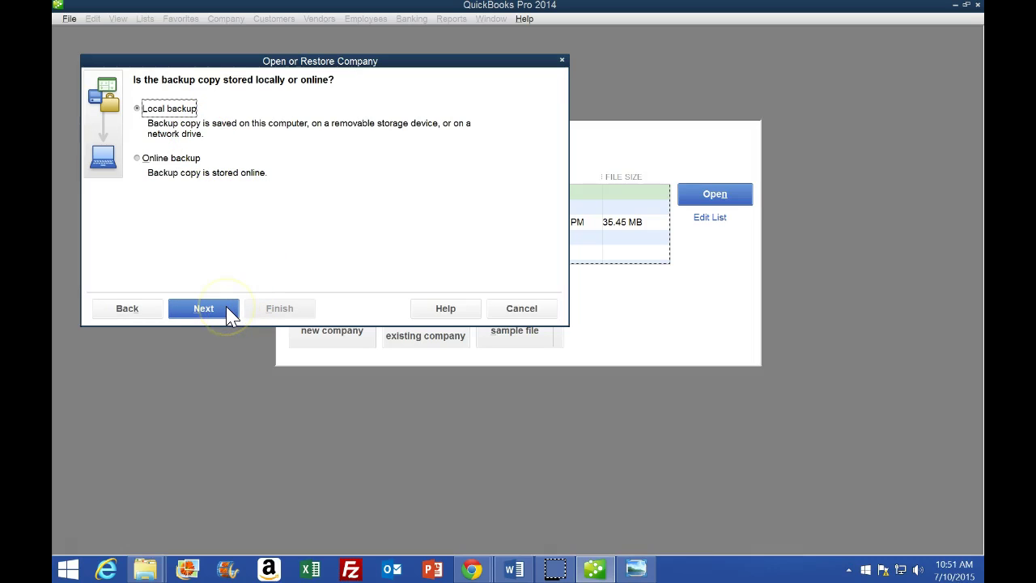
pyautogui.click(228, 309)
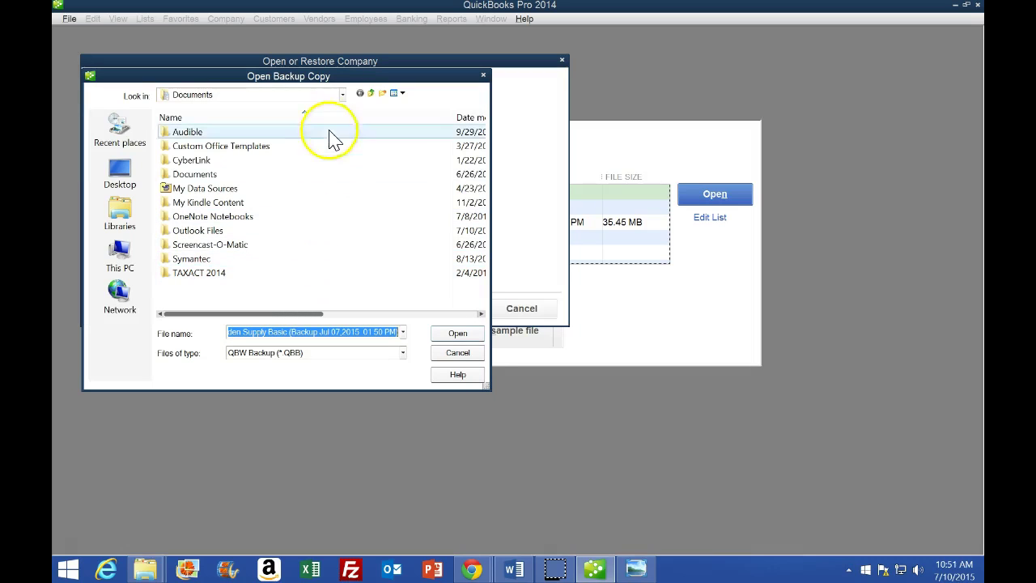
# Browse Desktop > QuickBooks > Backup Files and pick the Larrys Landscaping backup file.
pyautogui.click(125, 177)
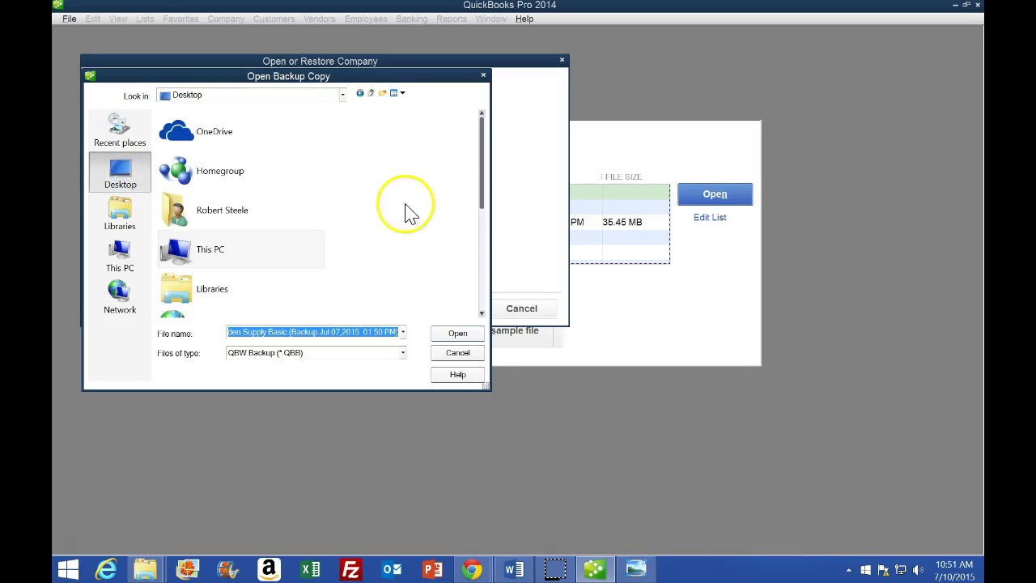
pyautogui.moveTo(486, 127); pyautogui.dragTo(470, 232)
pyautogui.doubleClick(270, 202)
pyautogui.click(192, 135)
pyautogui.doubleClick(192, 136)
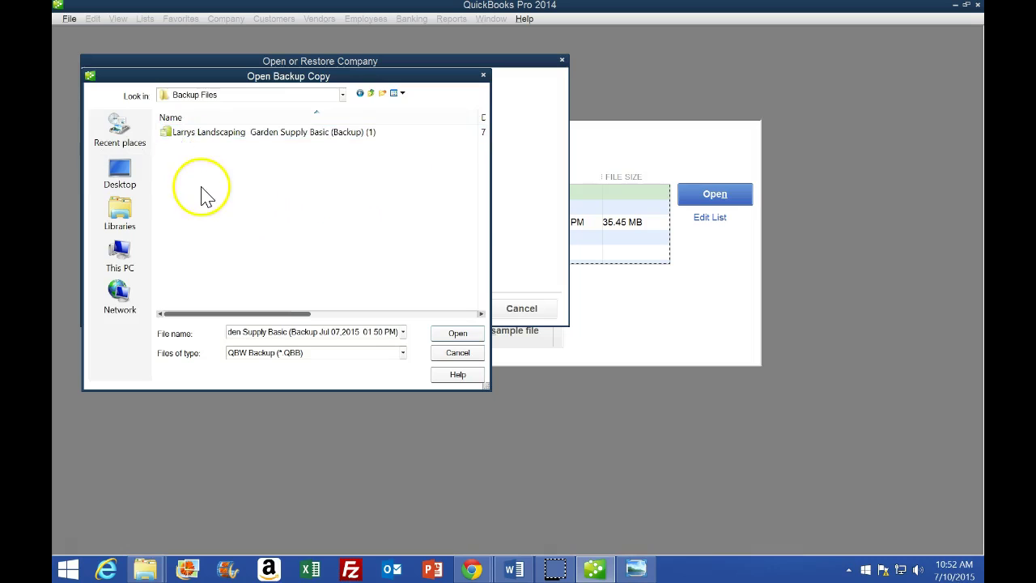
pyautogui.click(209, 136)
# Confirm the Larrys Landscaping .QBB as the backup to restore and continue to the restore location.
pyautogui.doubleClick(209, 137)
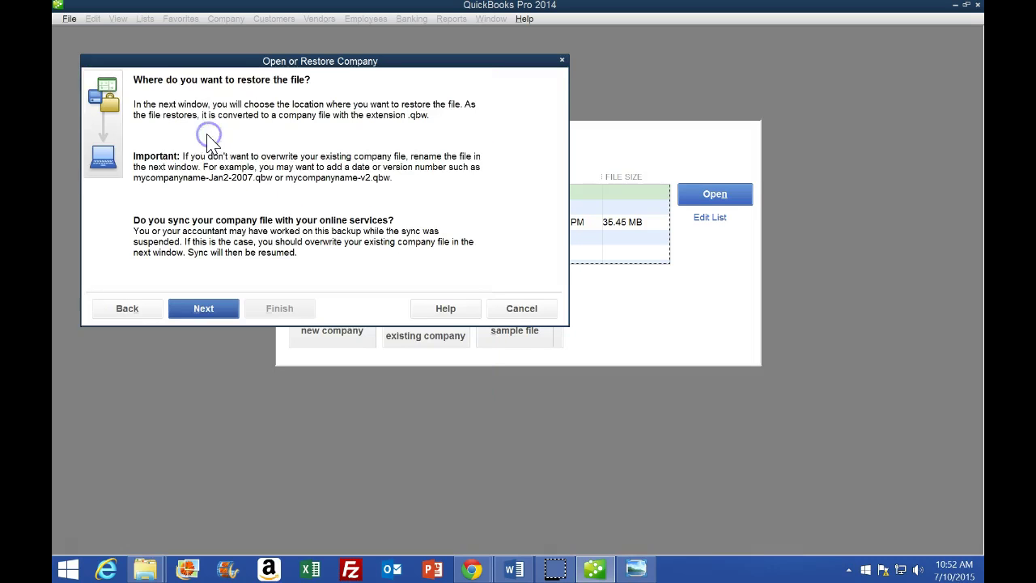
pyautogui.click(237, 183)
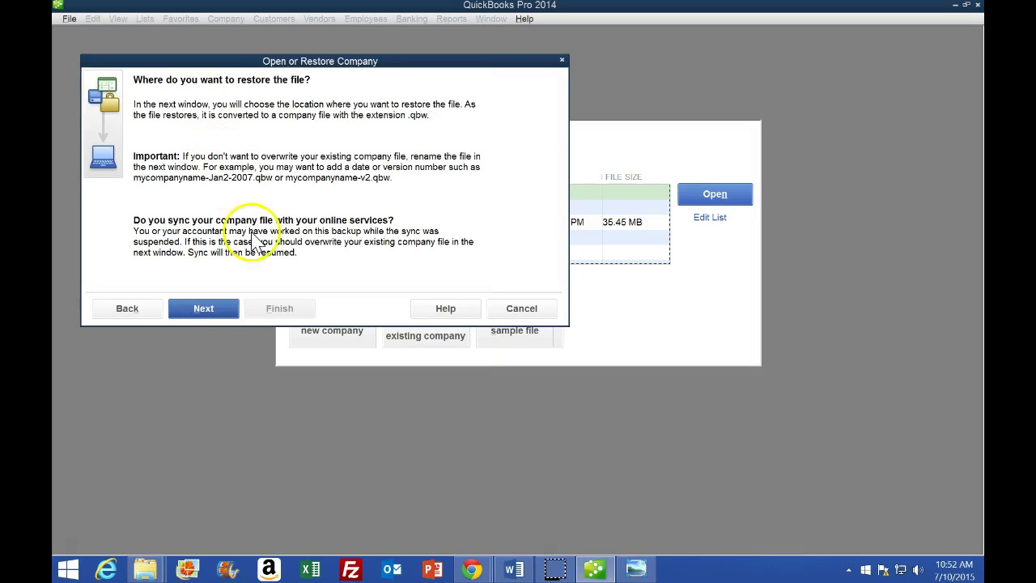
pyautogui.click(223, 312)
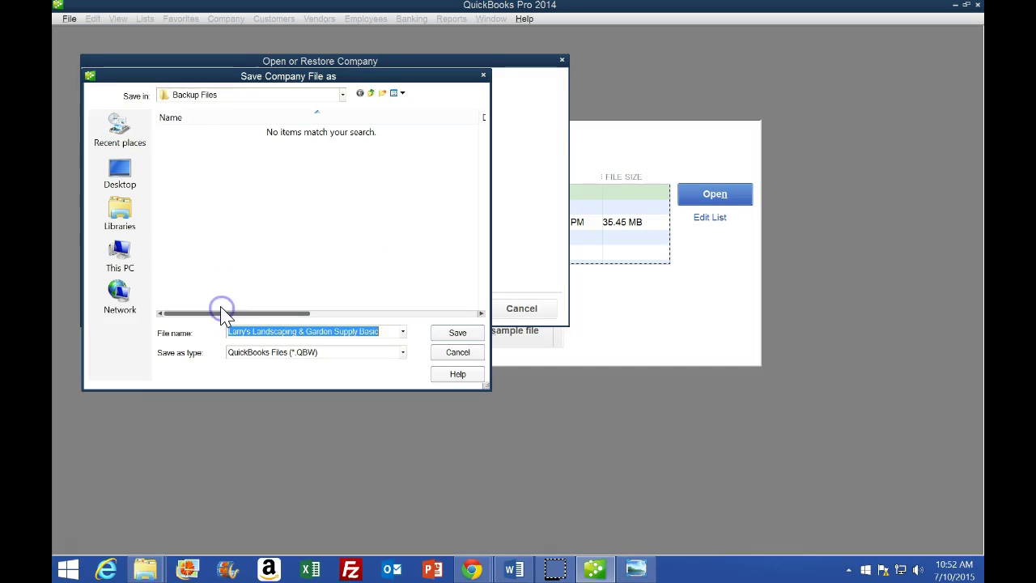
pyautogui.click(235, 255)
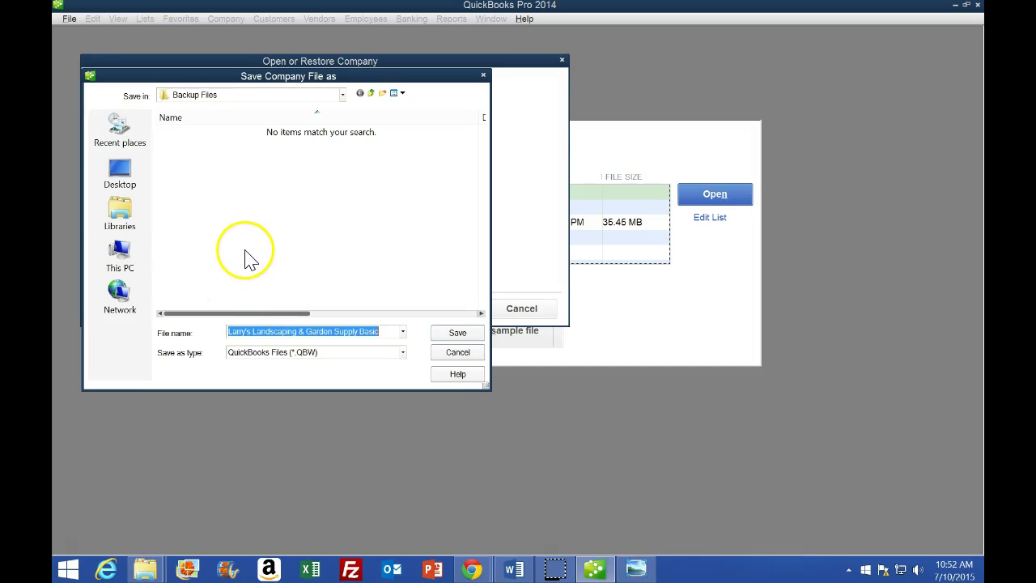
# Save the restored company file into Desktop > QuickBooks > Data Files.
pyautogui.click(343, 95)
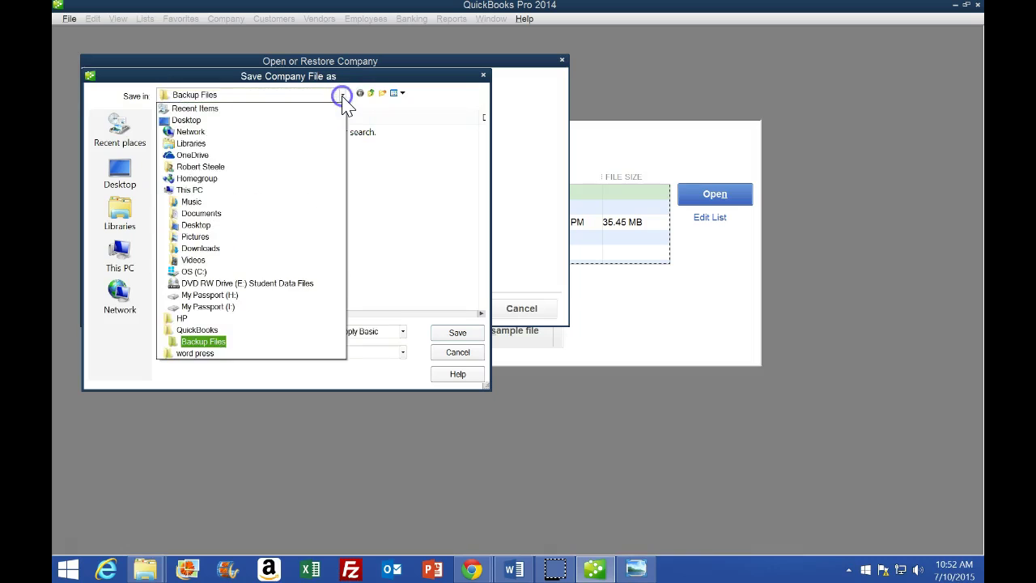
pyautogui.click(343, 95)
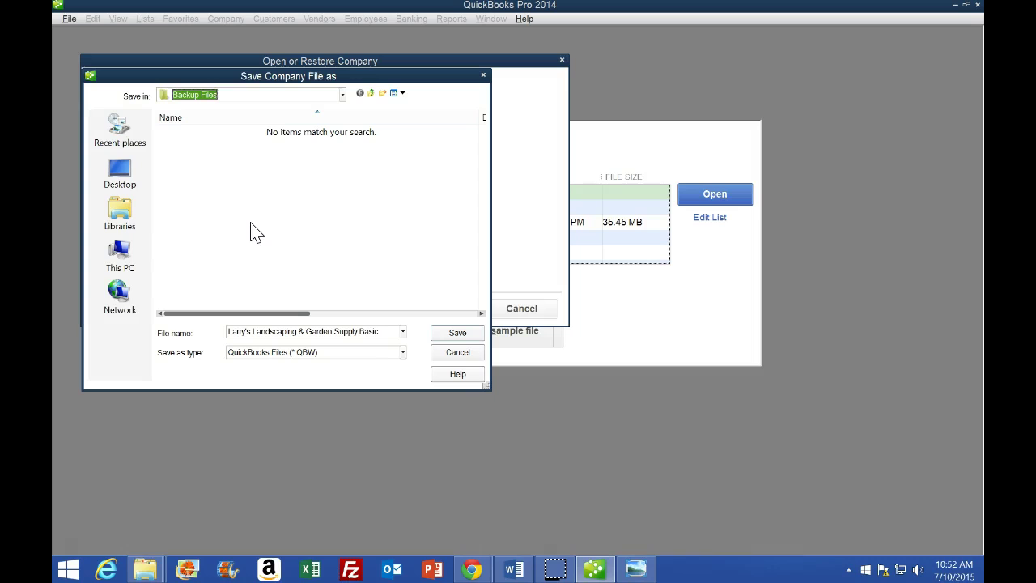
pyautogui.click(298, 194)
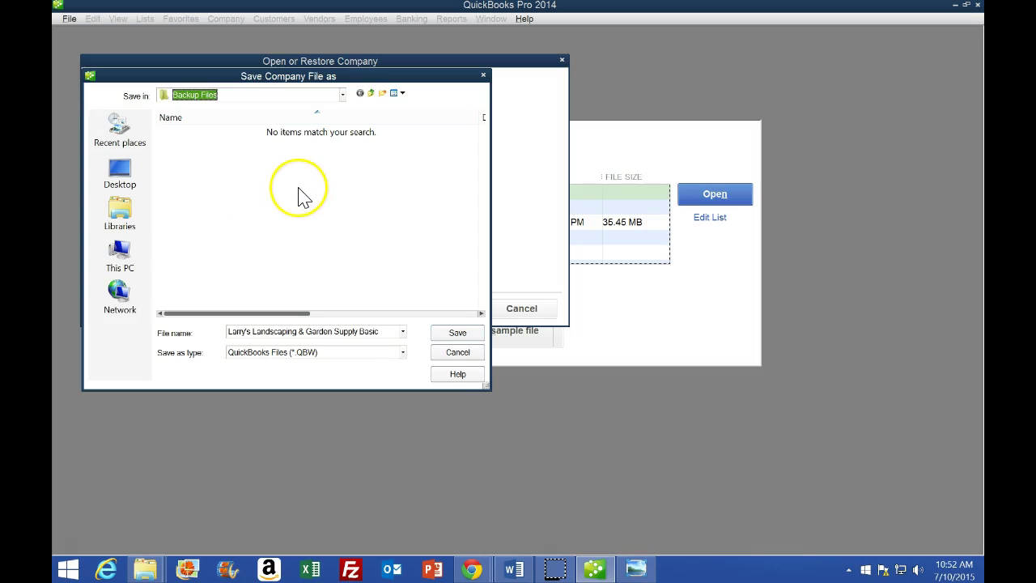
pyautogui.click(344, 94)
pyautogui.click(344, 95)
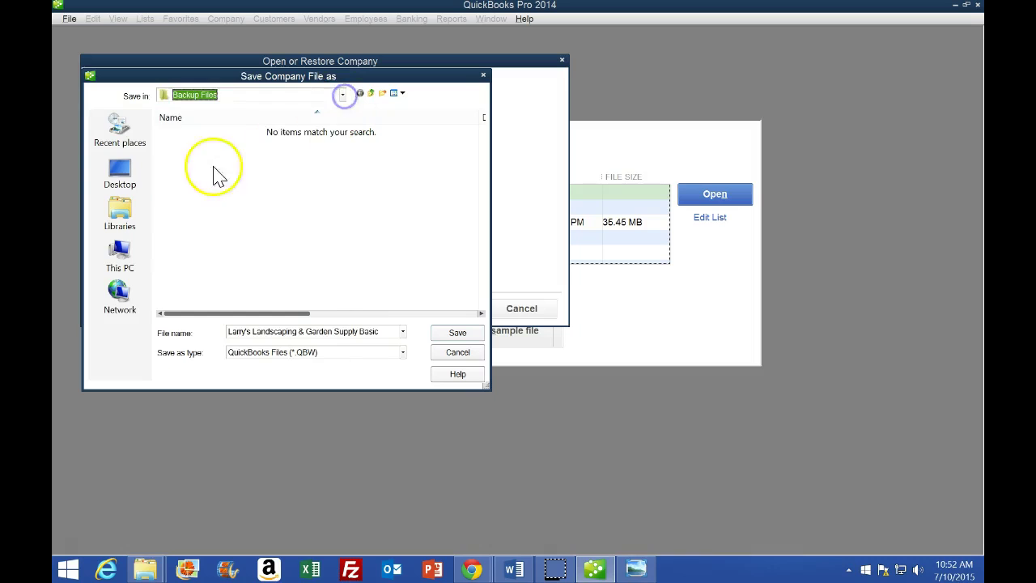
pyautogui.click(121, 173)
pyautogui.moveTo(476, 209); pyautogui.dragTo(473, 254)
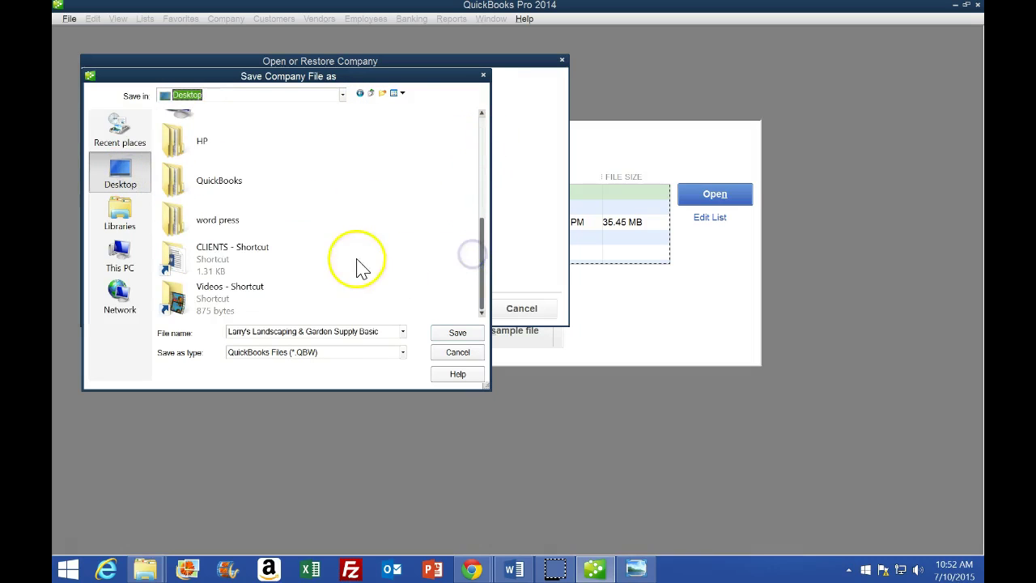
pyautogui.doubleClick(225, 193)
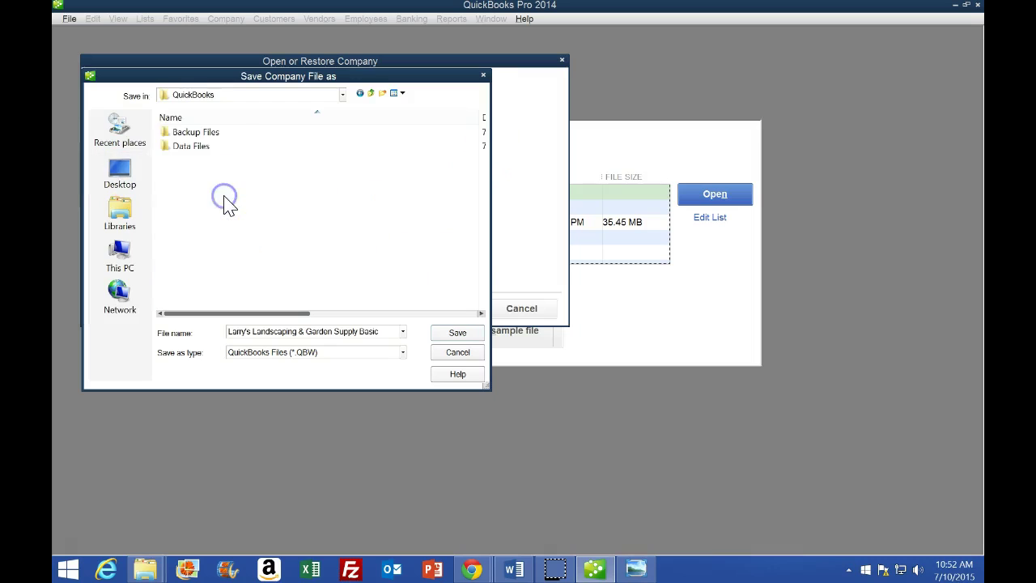
pyautogui.doubleClick(183, 147)
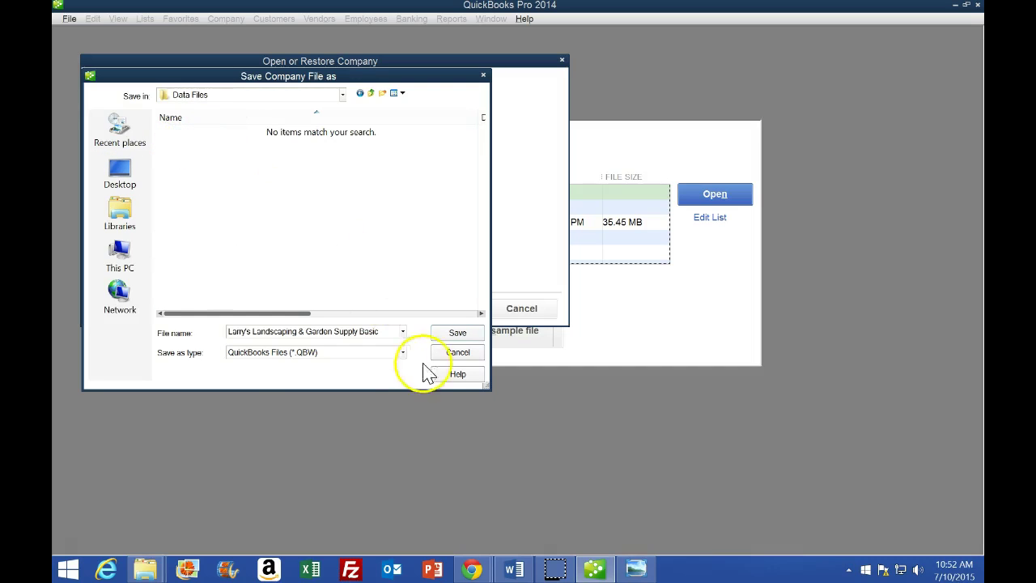
pyautogui.click(456, 334)
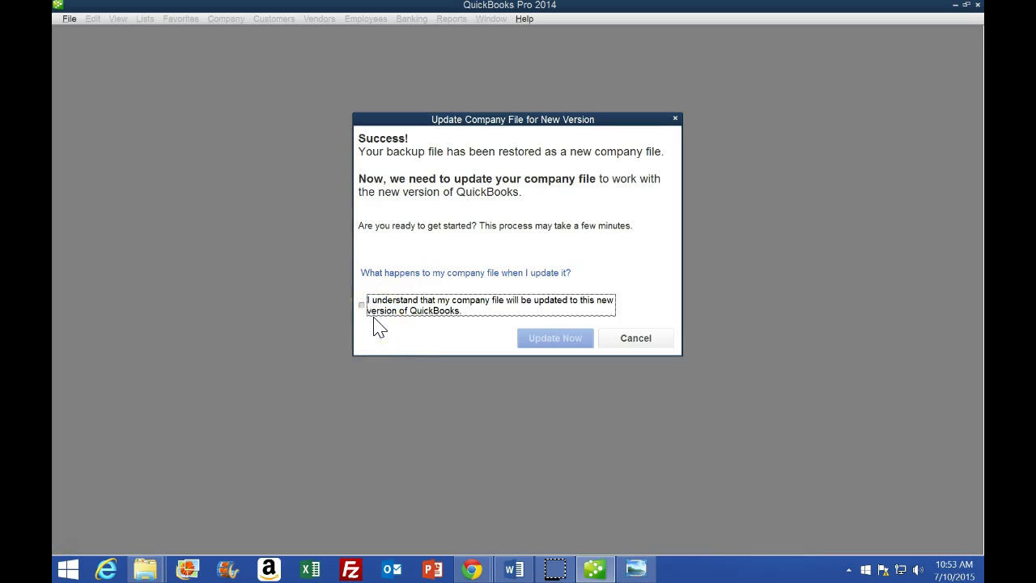
# Accept the update with 'I understand', run Update Now, and dismiss the sample-file and restore-success notices.
pyautogui.click(364, 311)
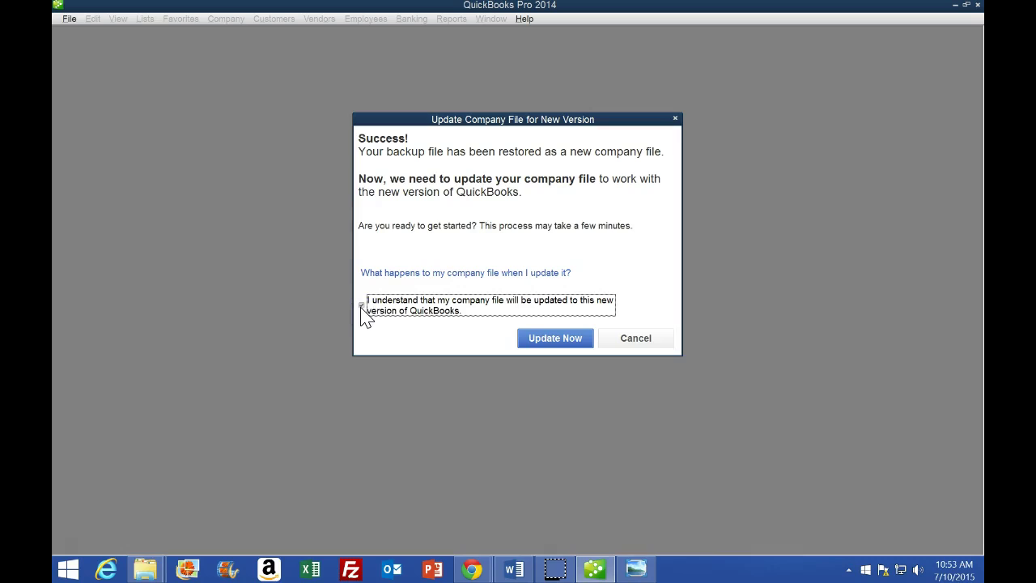
pyautogui.click(566, 340)
pyautogui.click(345, 409)
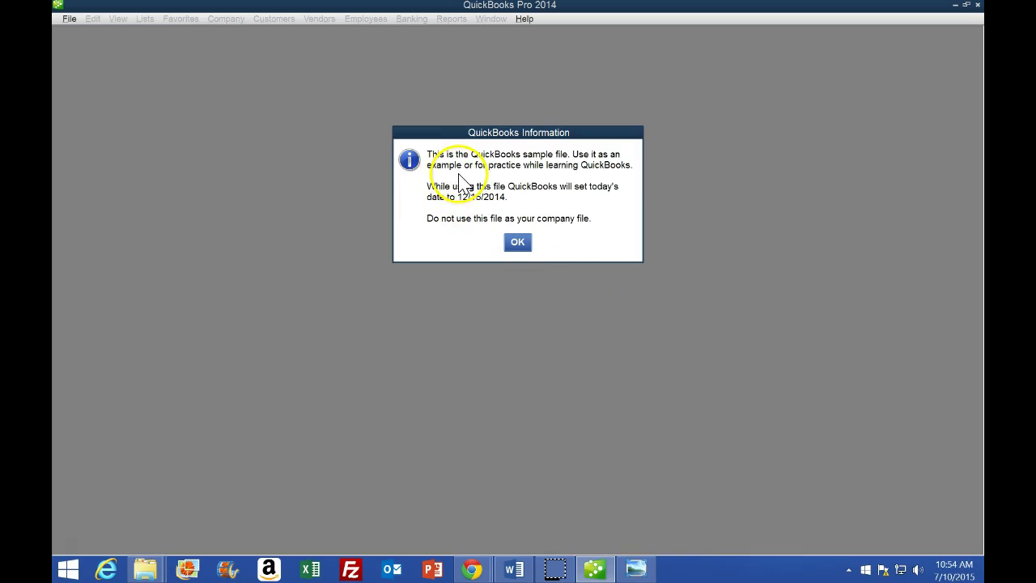
pyautogui.click(519, 242)
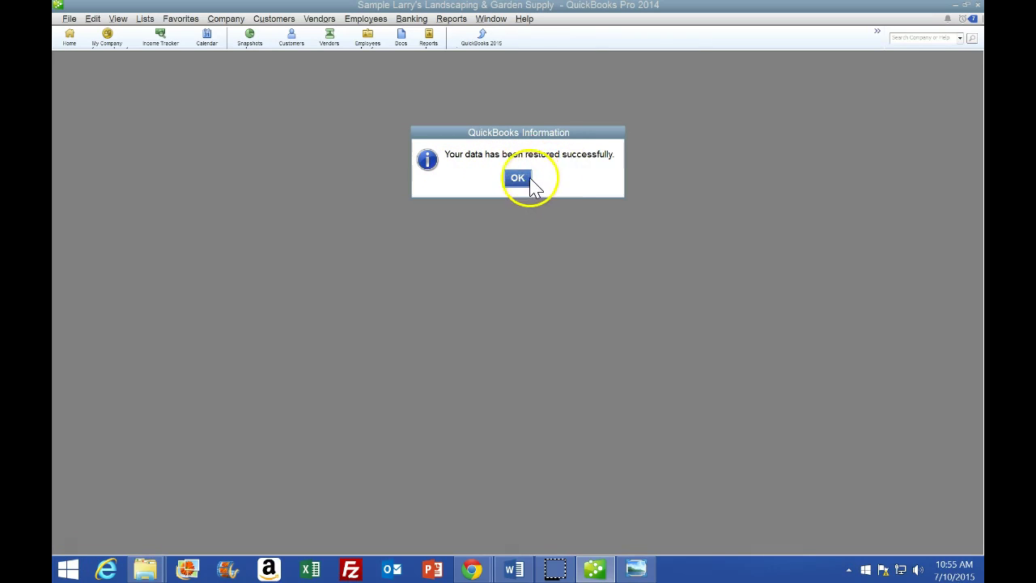
pyautogui.click(519, 179)
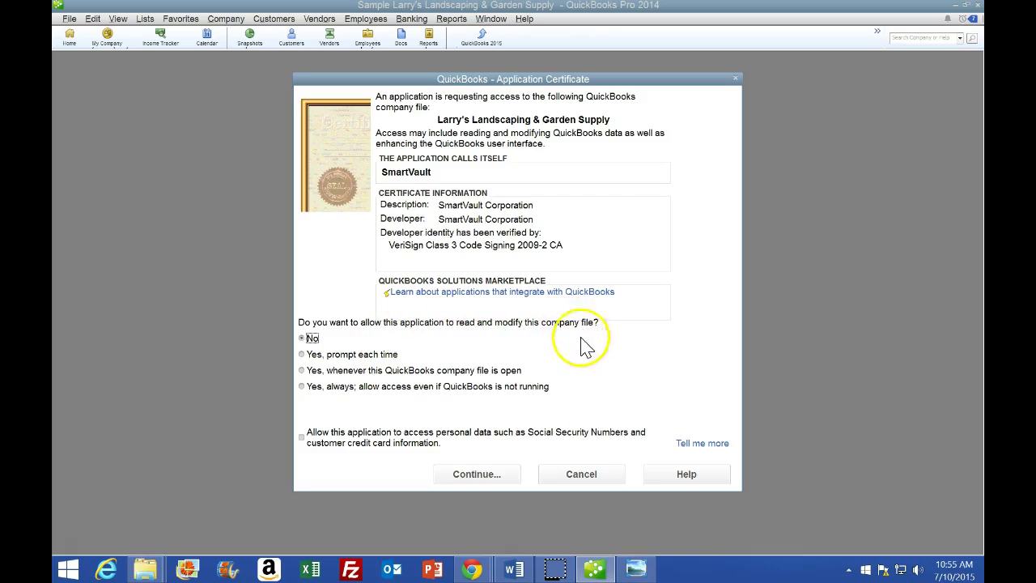
# Answer No to SmartVault access, finish with Done, dismiss the welcome tips, and close Home.
pyautogui.click(497, 476)
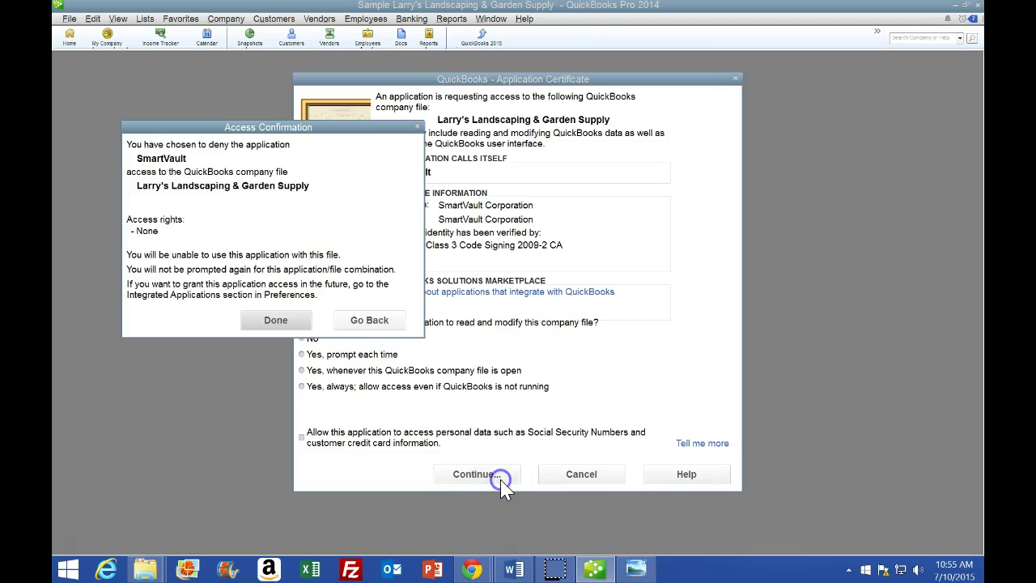
pyautogui.click(277, 320)
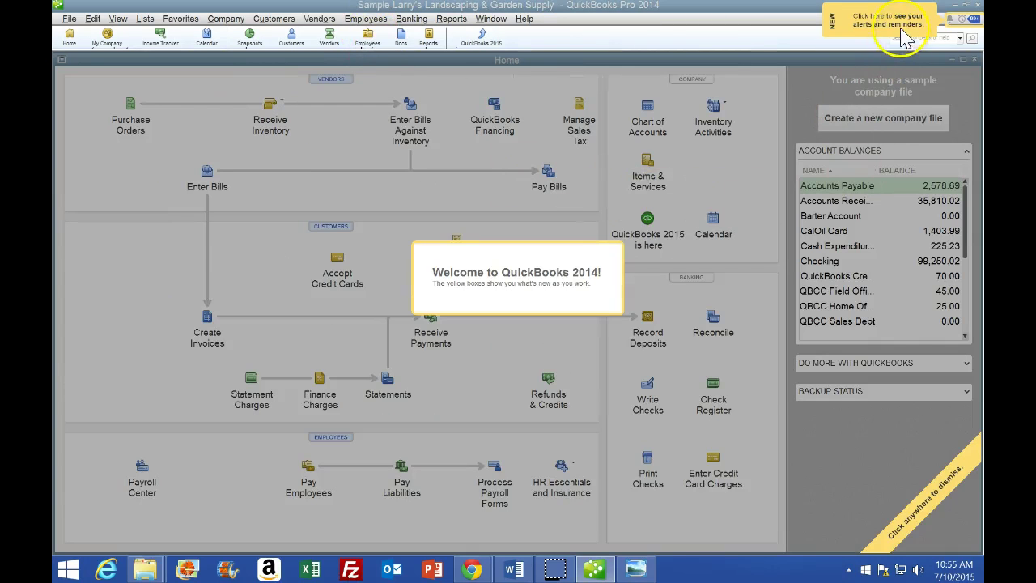
pyautogui.click(873, 30)
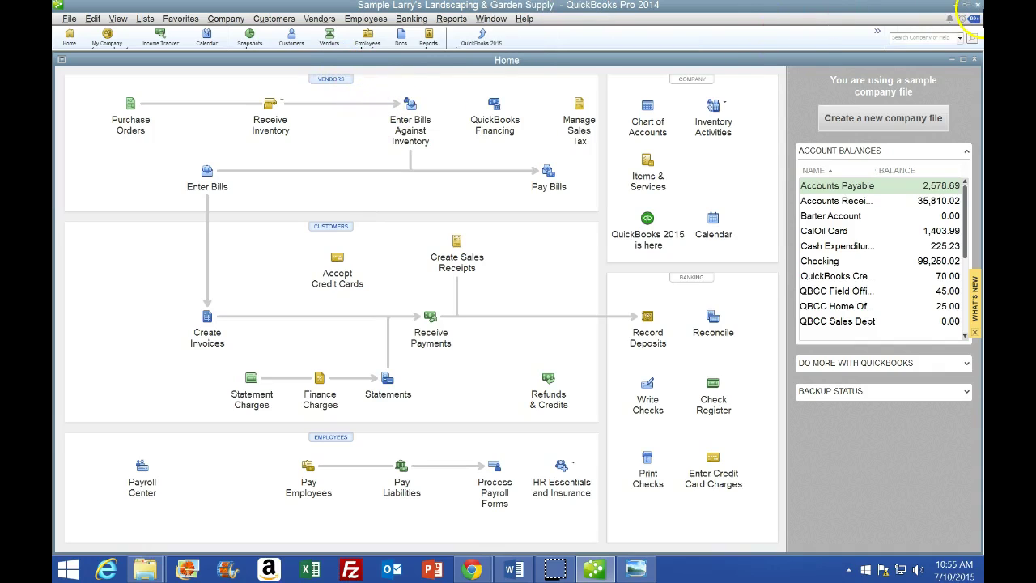
pyautogui.click(978, 6)
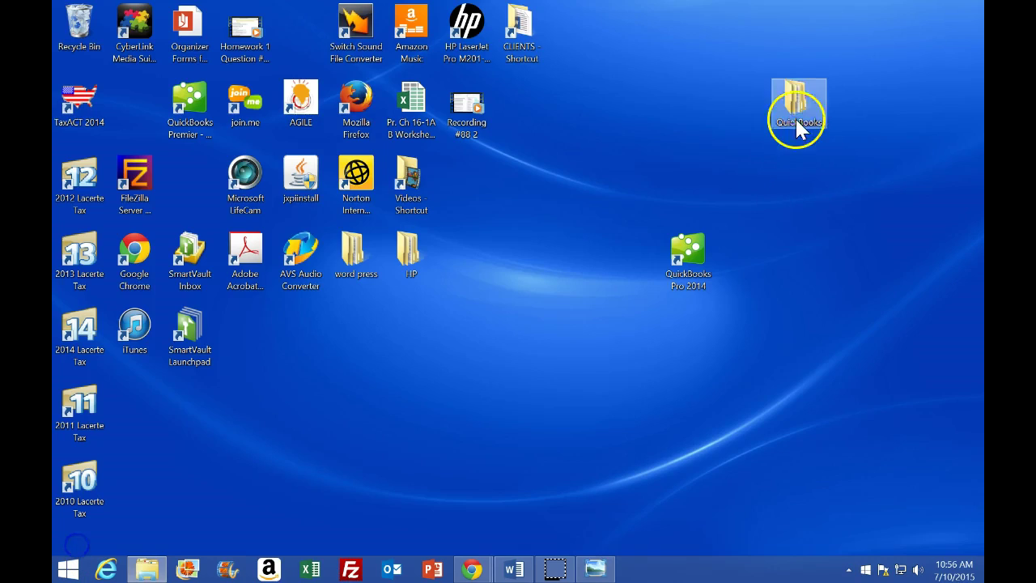
# Open the desktop QuickBooks folder's Data Files and select the restored Larry's Landscaping company file.
pyautogui.click(799, 114)
pyautogui.doubleClick(799, 113)
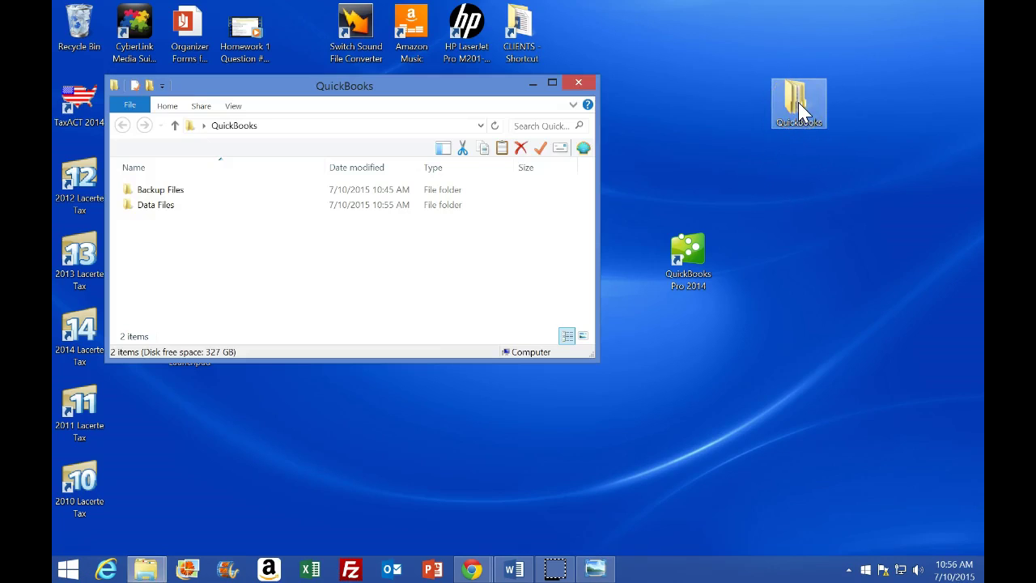
pyautogui.doubleClick(166, 193)
pyautogui.click(123, 126)
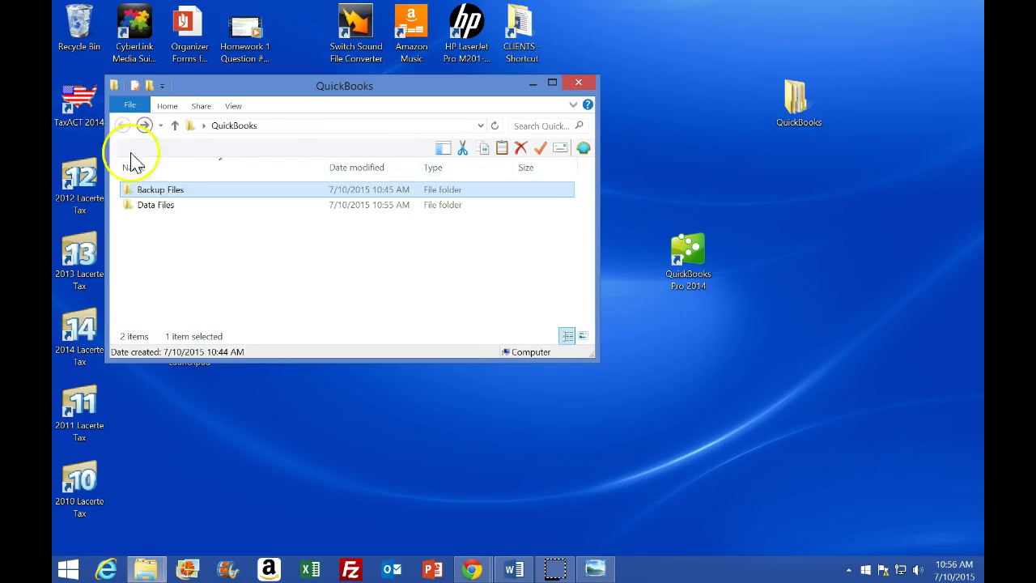
pyautogui.doubleClick(138, 205)
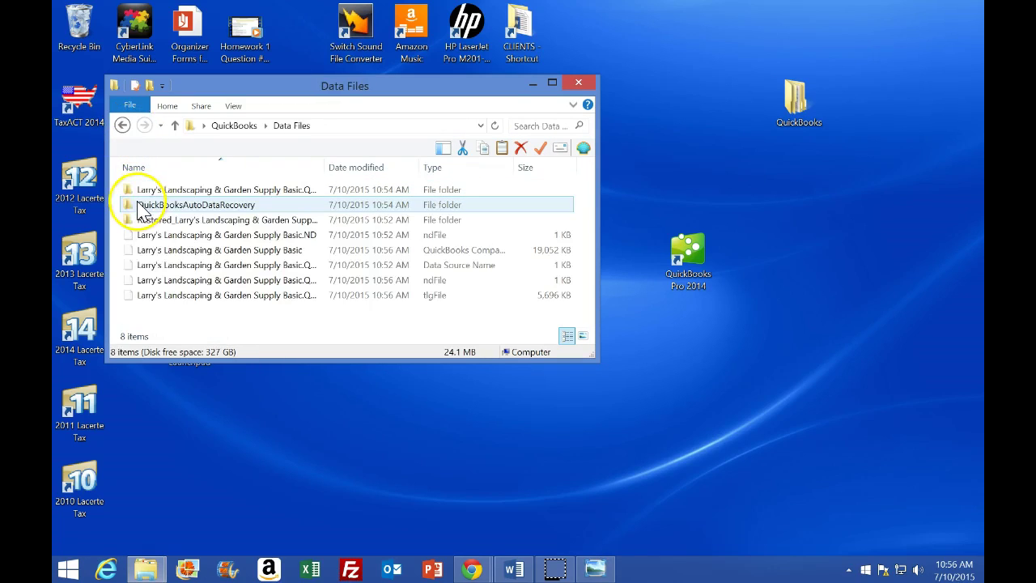
pyautogui.click(152, 256)
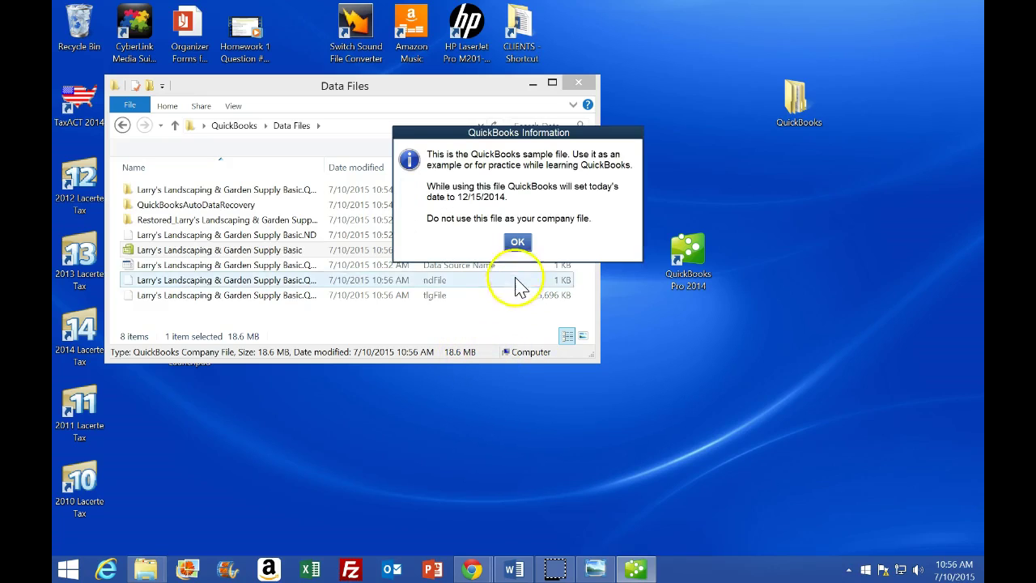
# Dismiss the sample-file notice and bring QuickBooks forward with the Home page maximized.
pyautogui.click(518, 244)
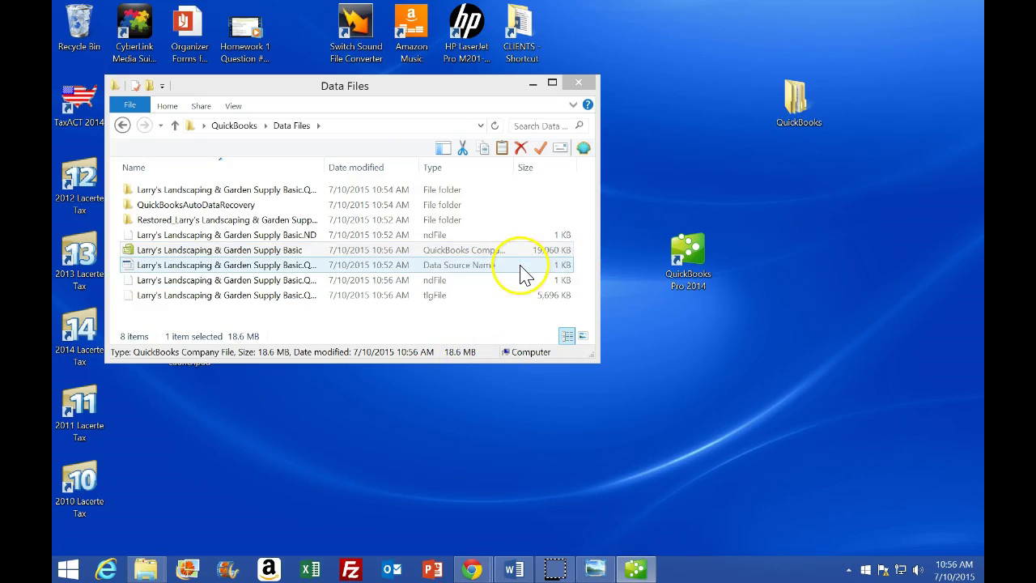
pyautogui.click(637, 567)
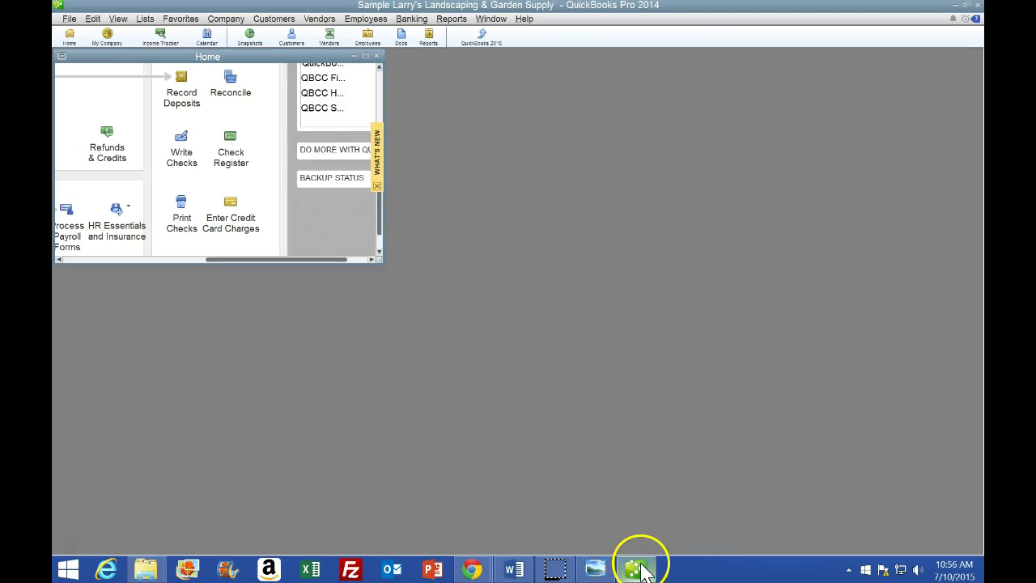
pyautogui.click(365, 56)
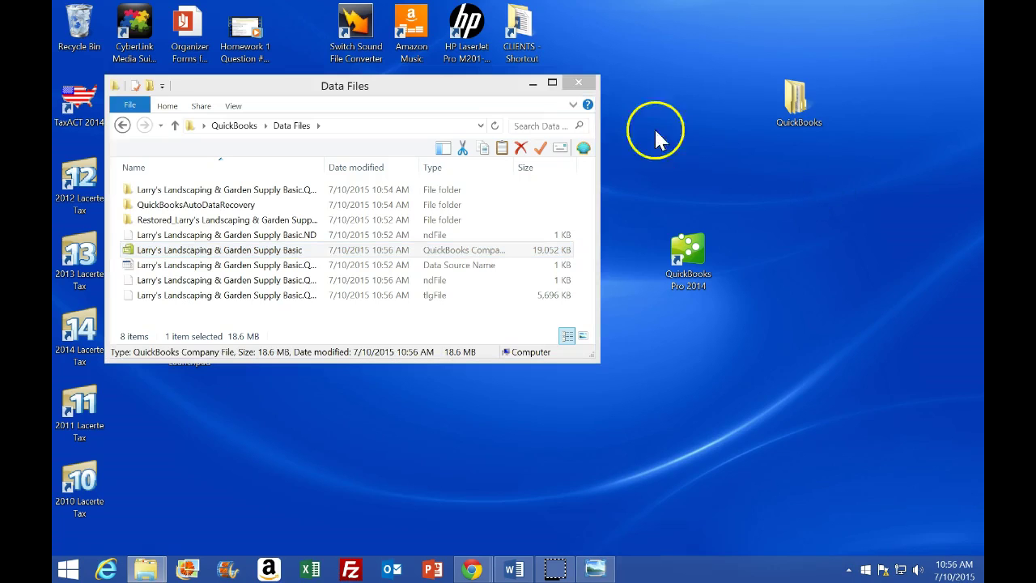
# Close the Data Files window and relaunch QuickBooks Pro 2014 from its desktop shortcut.
pyautogui.click(577, 85)
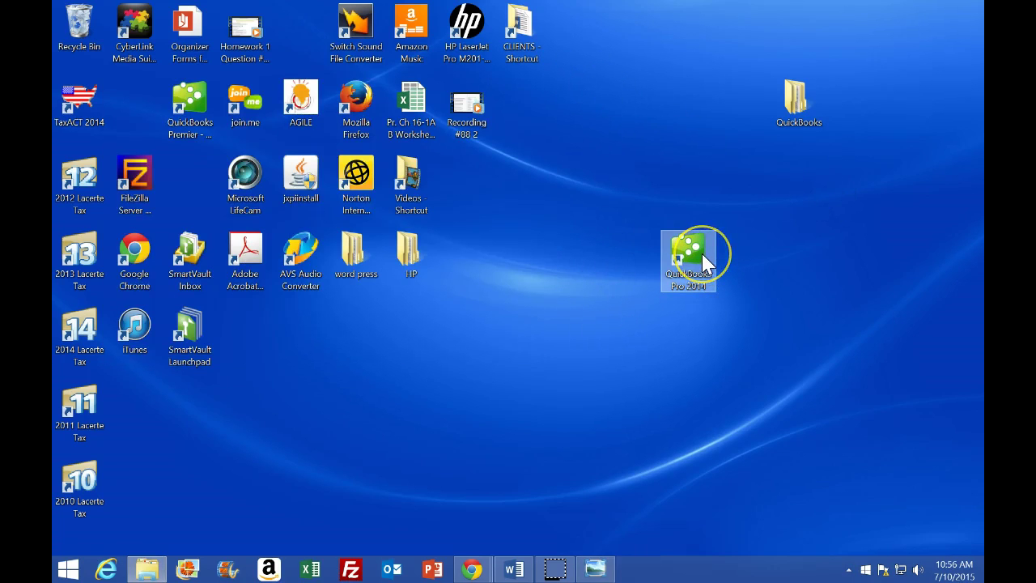
pyautogui.doubleClick(688, 257)
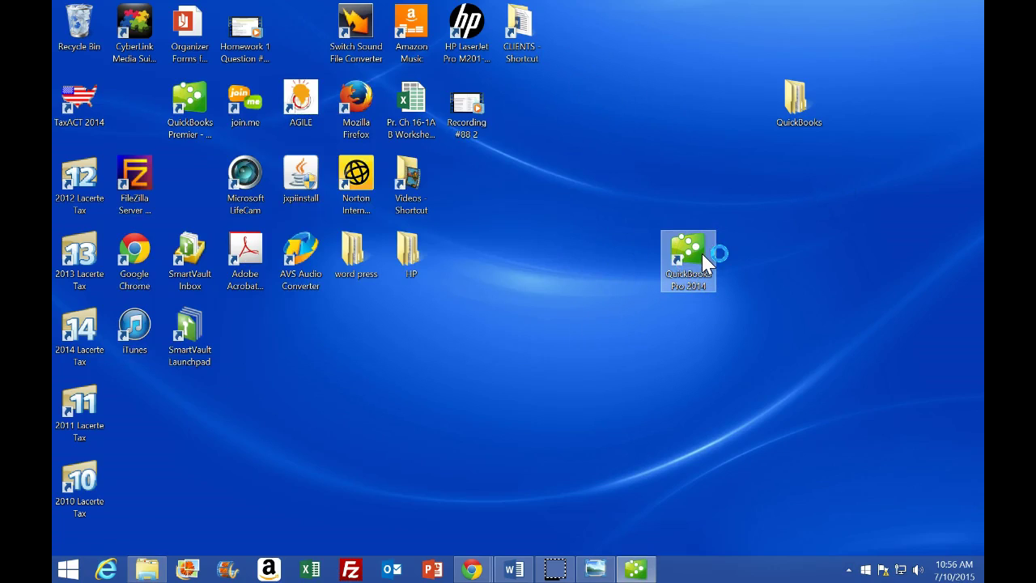
pyautogui.click(684, 204)
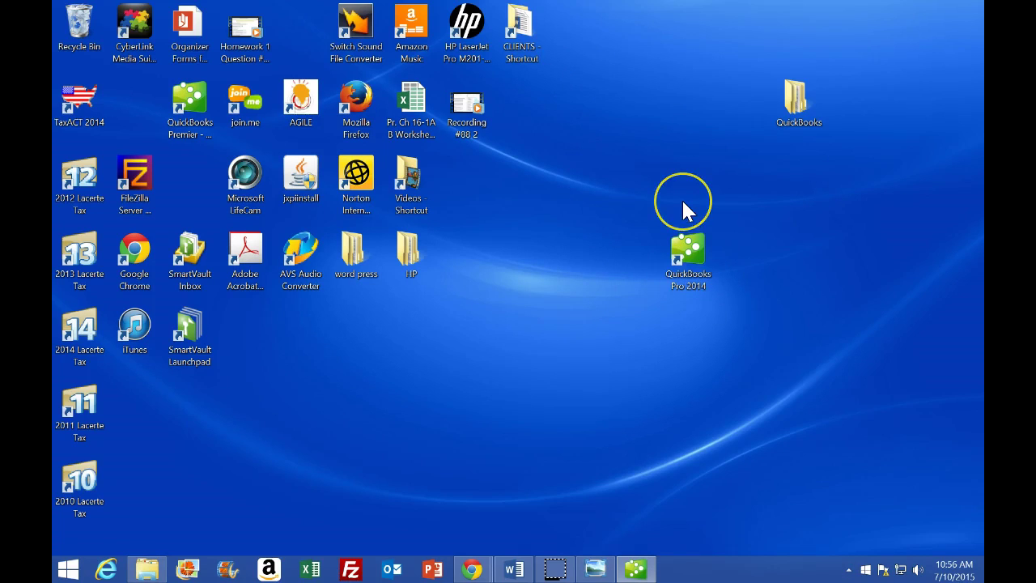